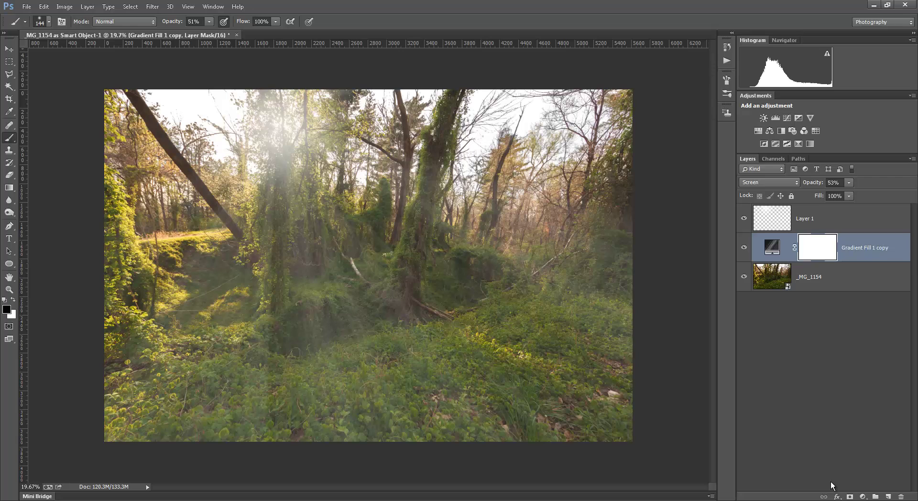
Toggle the gradient fill layer off and on to compare, and briefly check the channels.
left_click(744, 247)
left_click(745, 247)
left_click(777, 159)
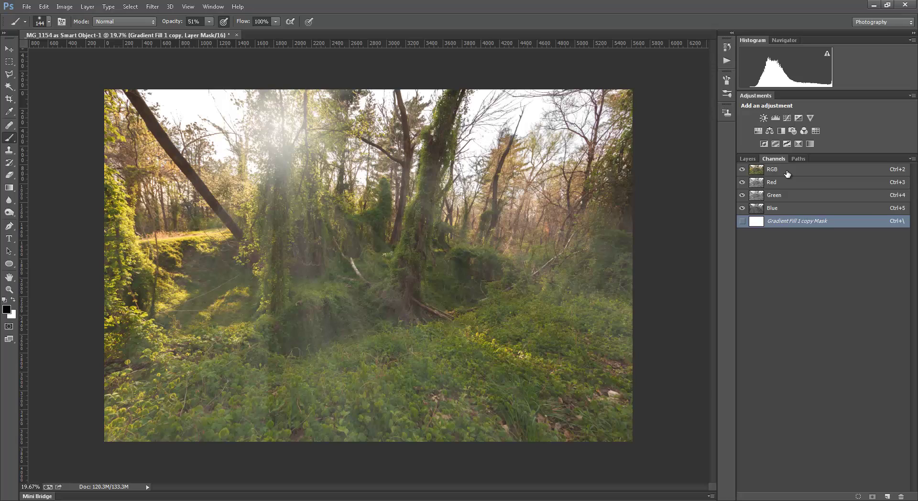
left_click(748, 159)
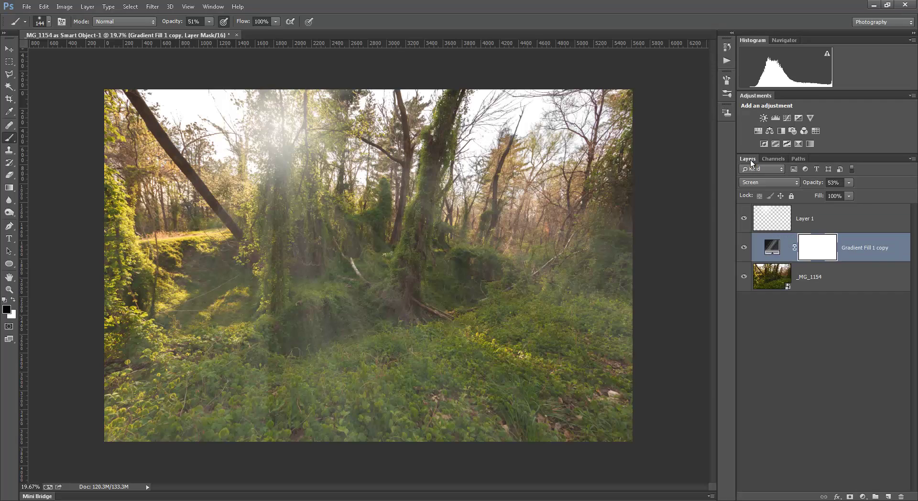
Set Gradient Fill 1 copy to Normal blending and hide Layer 1.
left_click(774, 248)
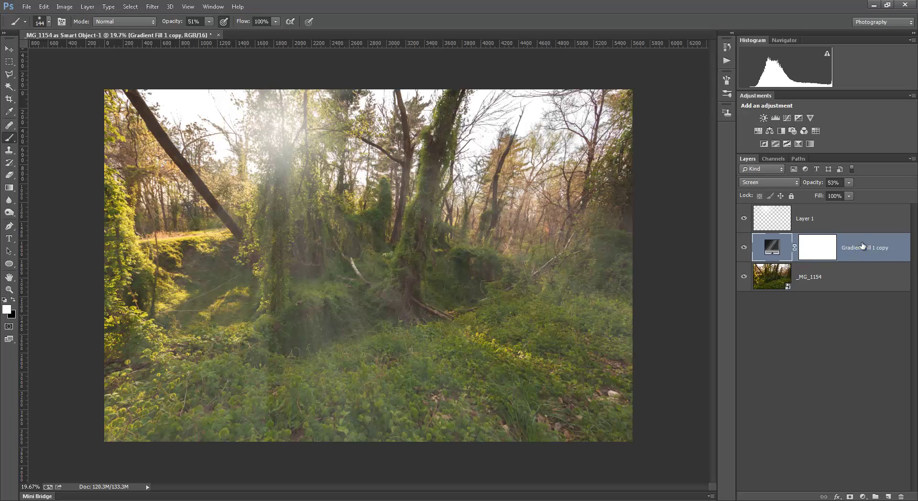
left_click(779, 182)
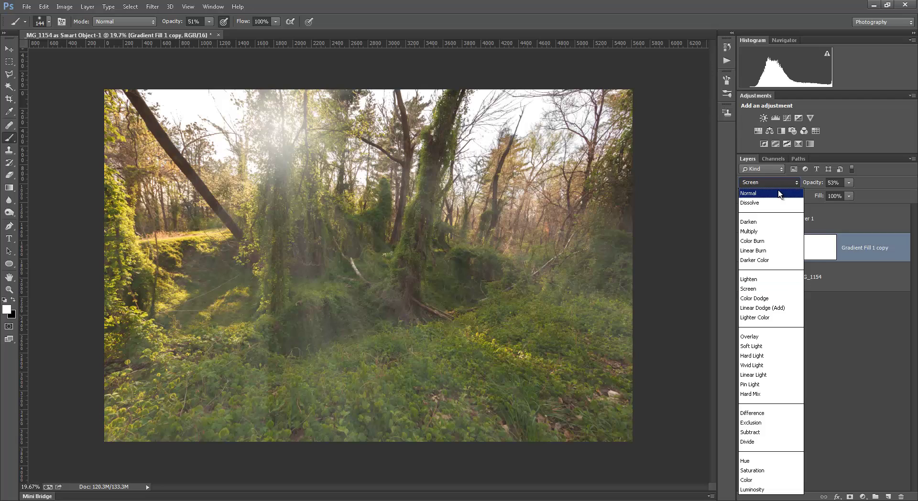
left_click(778, 191)
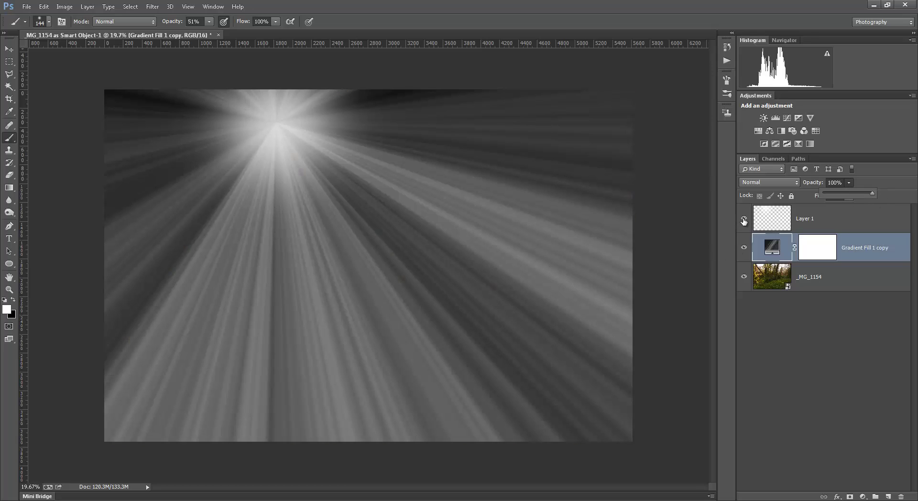
left_click(744, 220)
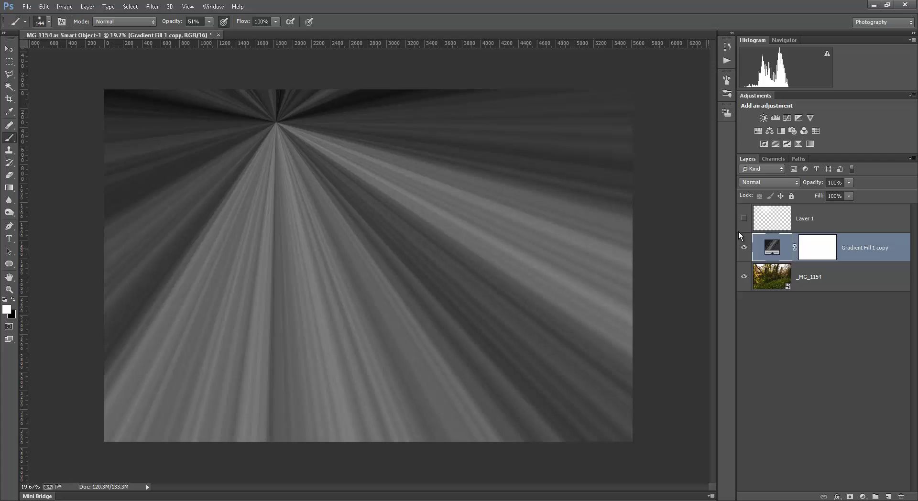
Duplicate the Blue channel as a new channel in the Channels panel.
left_click(772, 159)
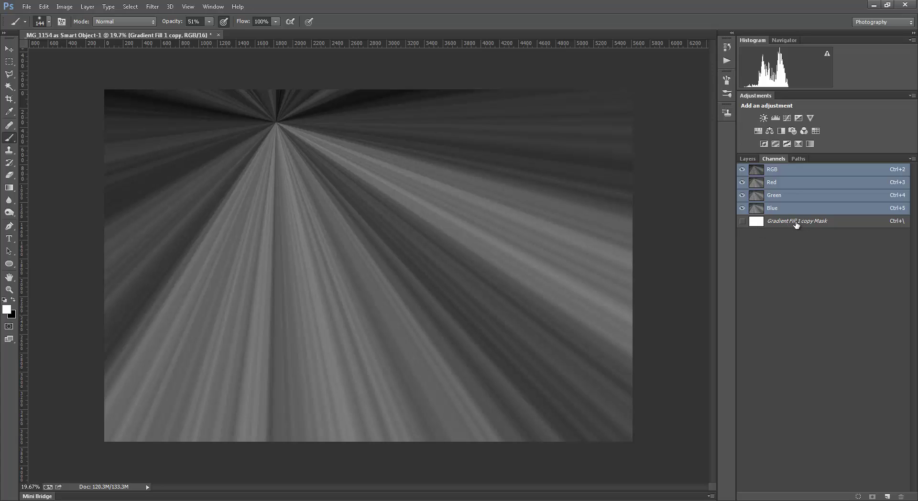
left_click(750, 159)
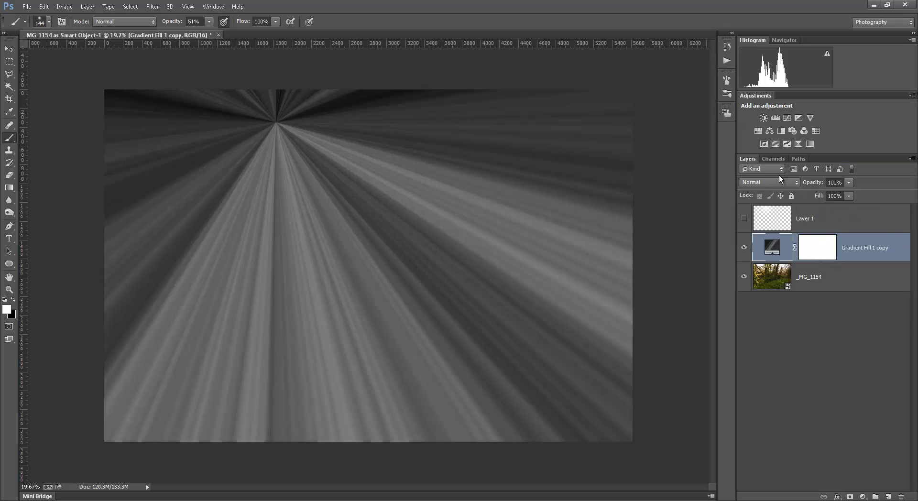
left_click(773, 158)
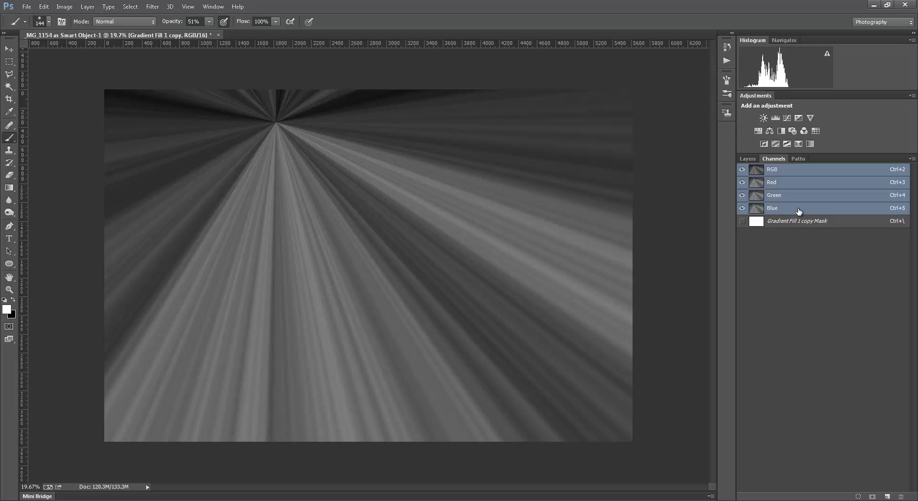
left_click_drag(799, 211, 888, 496)
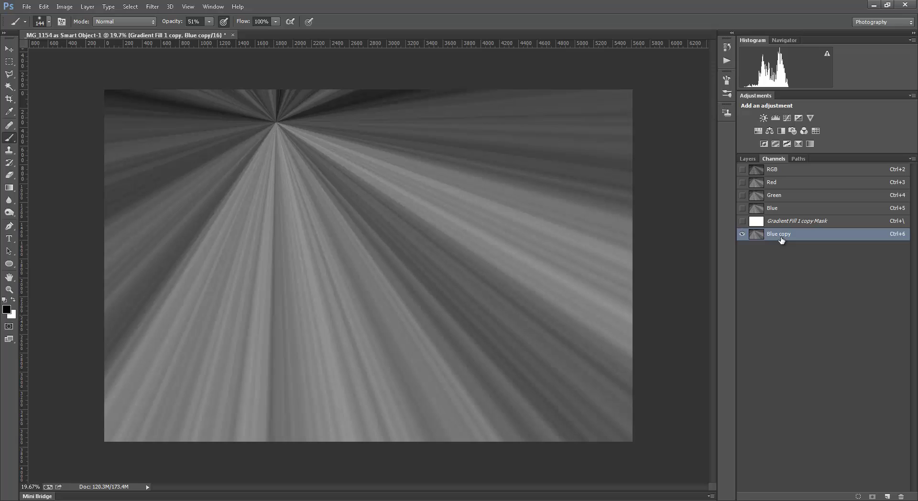
Rename the Blue copy channel to 'Run Rays' and go back to the layer stack.
double_click(779, 234)
type("Run Rays")
left_click(756, 172)
key("x")
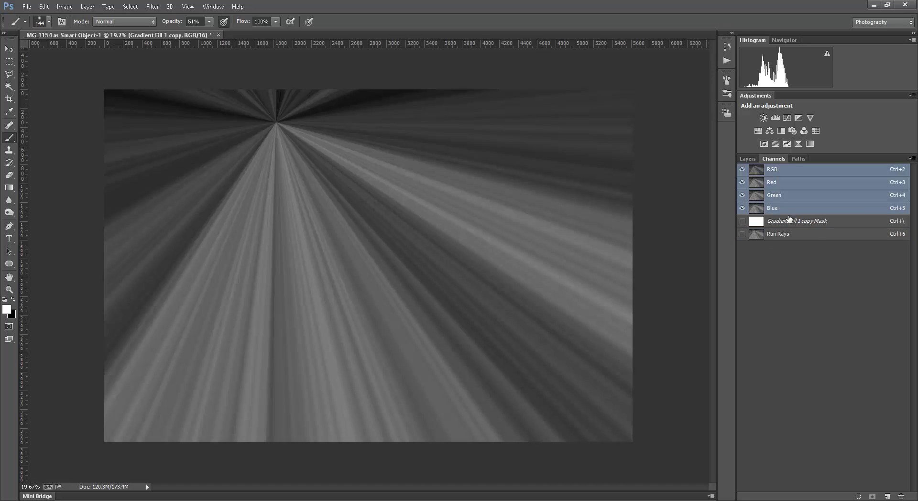
left_click(748, 158)
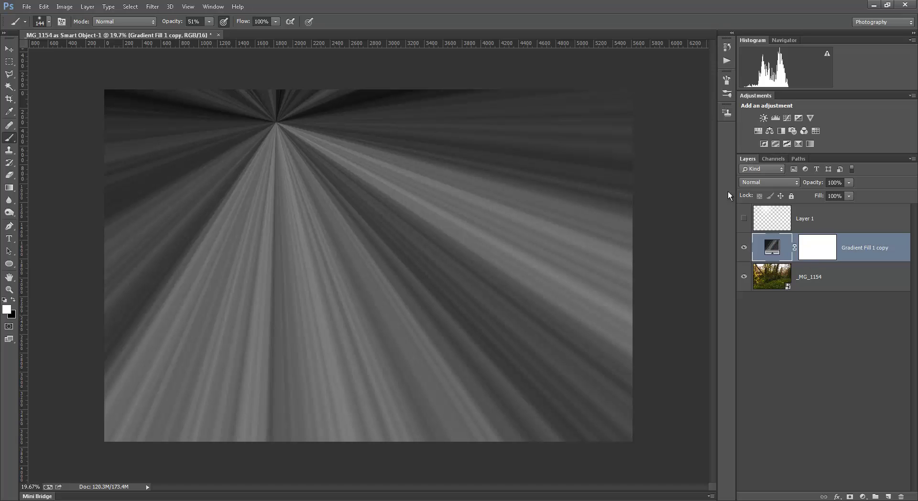
Hide Gradient Fill 1 copy, make _MG_1154 the active layer, and show the channel list.
left_click(743, 248)
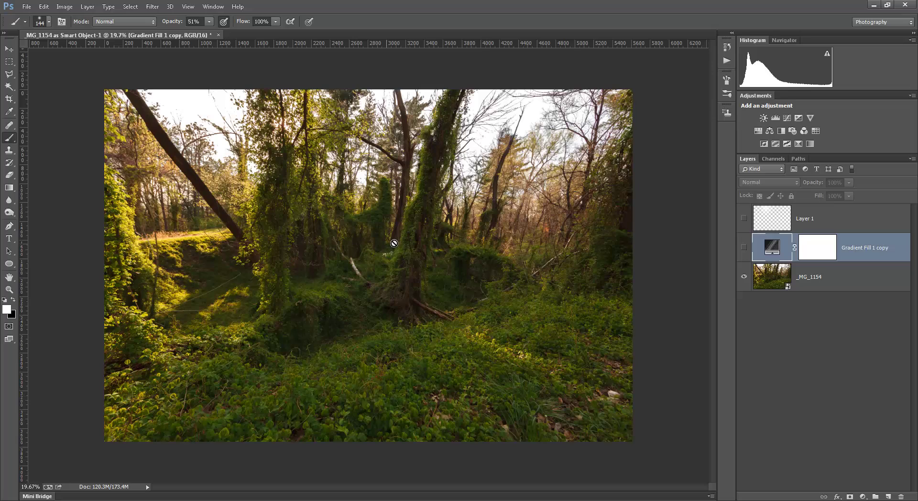
left_click(768, 280)
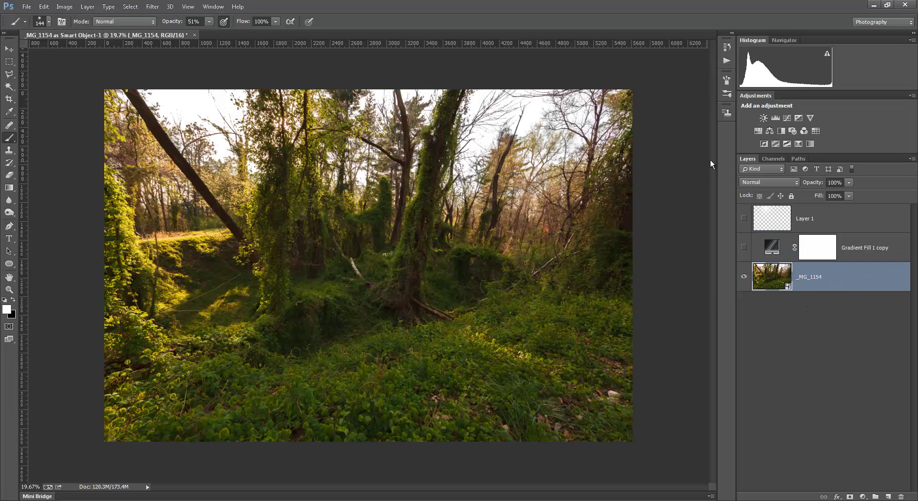
left_click(771, 158)
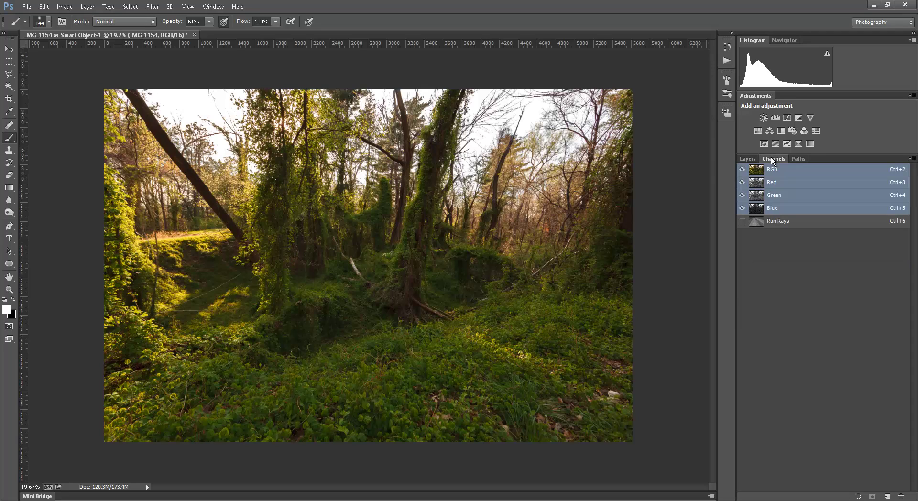
Load the Run Rays channel as a ray-shaped selection over the forest photo.
left_click(760, 226, "ctrl")
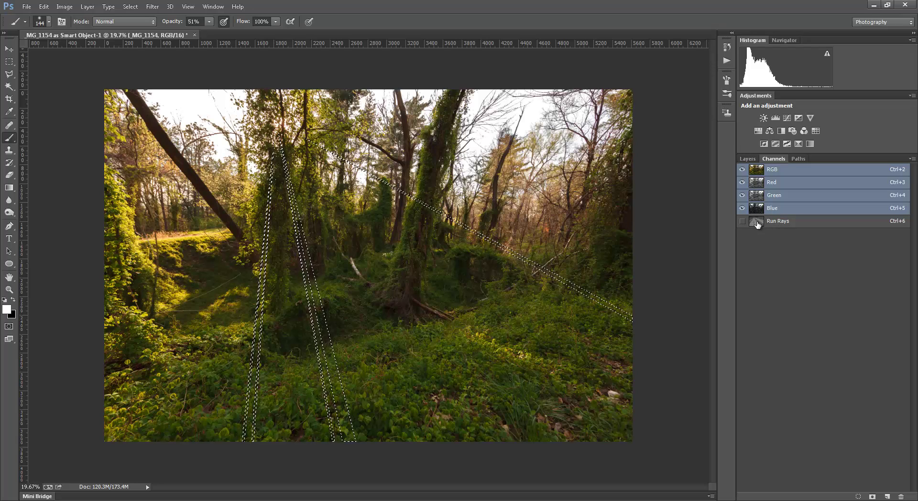
left_click(747, 159)
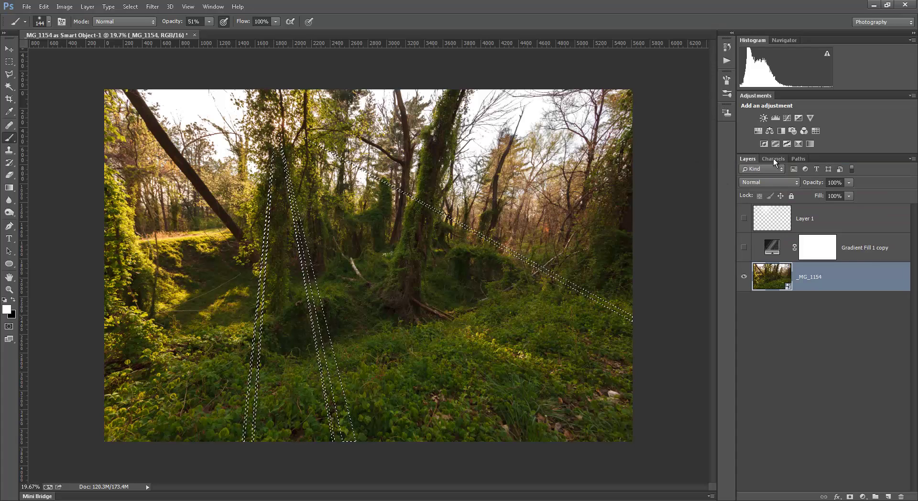
left_click(773, 159)
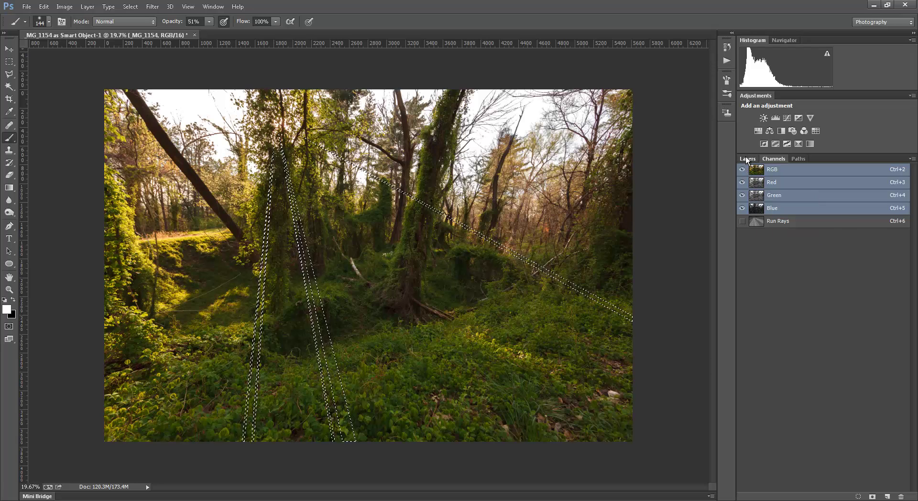
Add a new empty Layer 2 above the _MG_1154 photo layer.
left_click(747, 158)
left_click(766, 159)
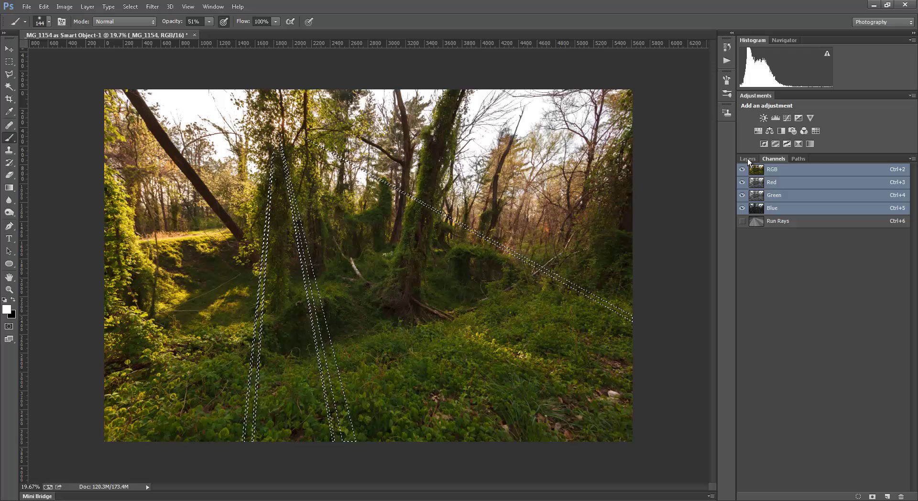
left_click(748, 159)
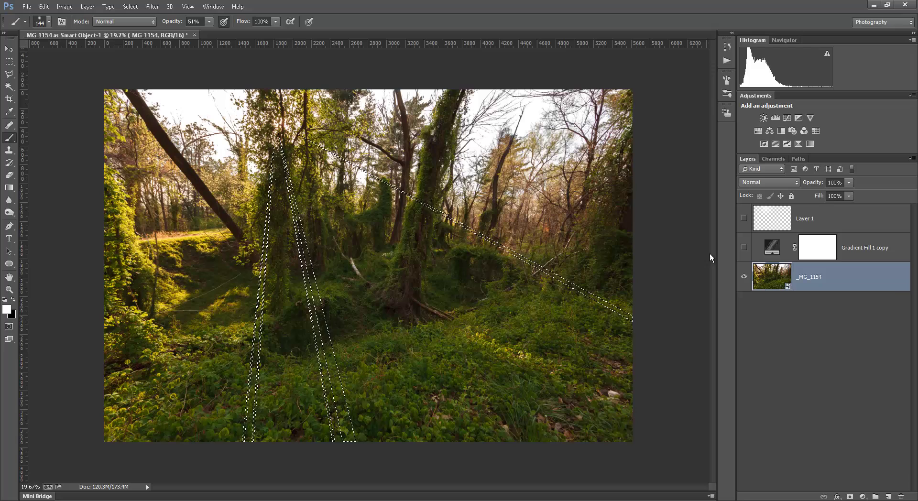
left_click(888, 496)
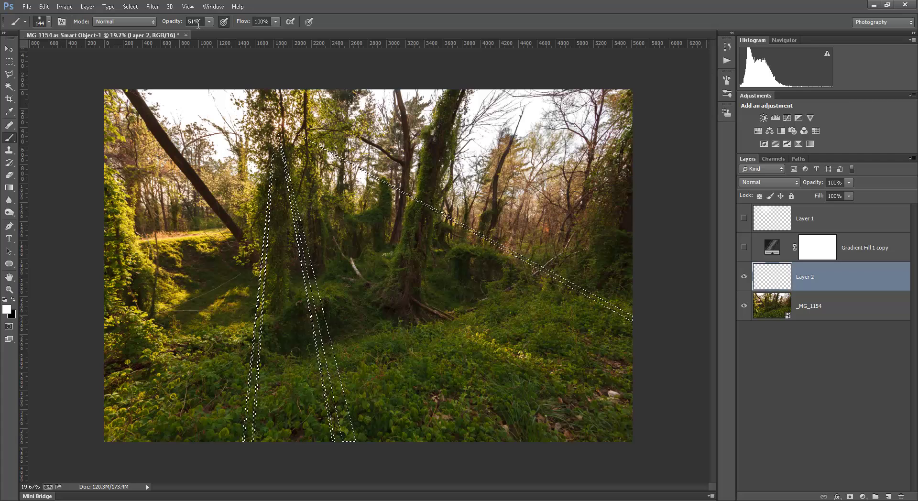
Enlarge the soft brush to about 228 px.
right_click(283, 142)
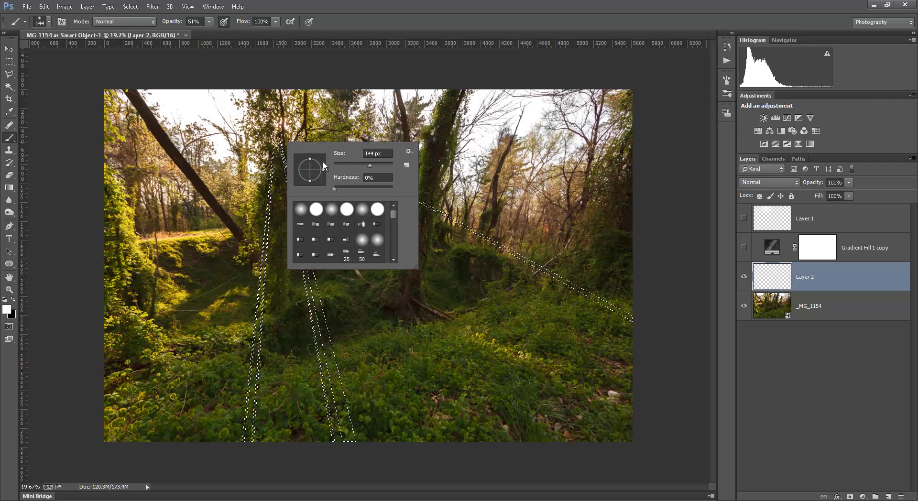
mouse_move(382, 167)
left_mouse_down()
mouse_move(369, 165)
mouse_move(389, 164)
left_mouse_up()
key("Return")
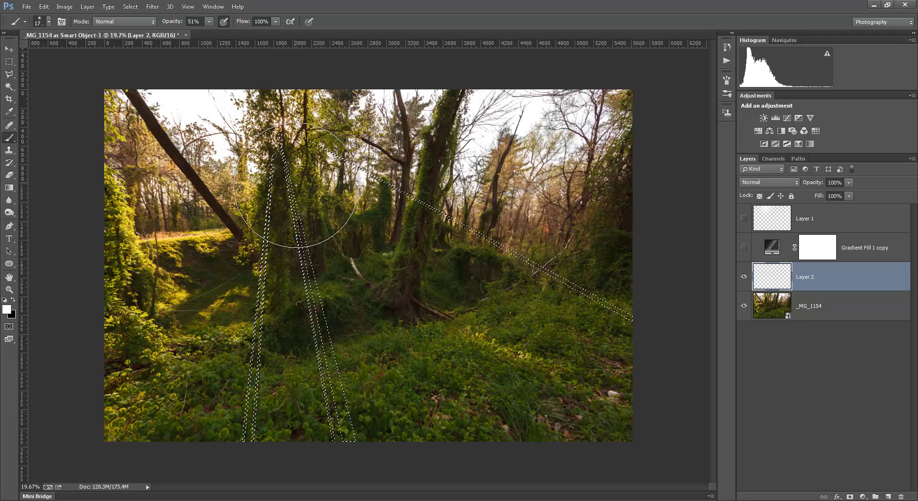
Paint soft white haze into the ray selection on Layer 2, brightening the upper and lower rays.
mouse_move(306, 186)
left_mouse_down()
mouse_move(331, 173)
mouse_move(344, 180)
mouse_move(340, 189)
mouse_move(350, 182)
mouse_move(330, 223)
mouse_move(293, 238)
mouse_move(303, 228)
mouse_move(279, 229)
mouse_move(267, 210)
mouse_move(336, 283)
mouse_move(394, 316)
mouse_move(403, 243)
mouse_move(346, 228)
mouse_move(332, 204)
mouse_move(361, 239)
mouse_move(324, 182)
mouse_move(348, 222)
mouse_move(327, 200)
mouse_move(346, 233)
left_mouse_up()
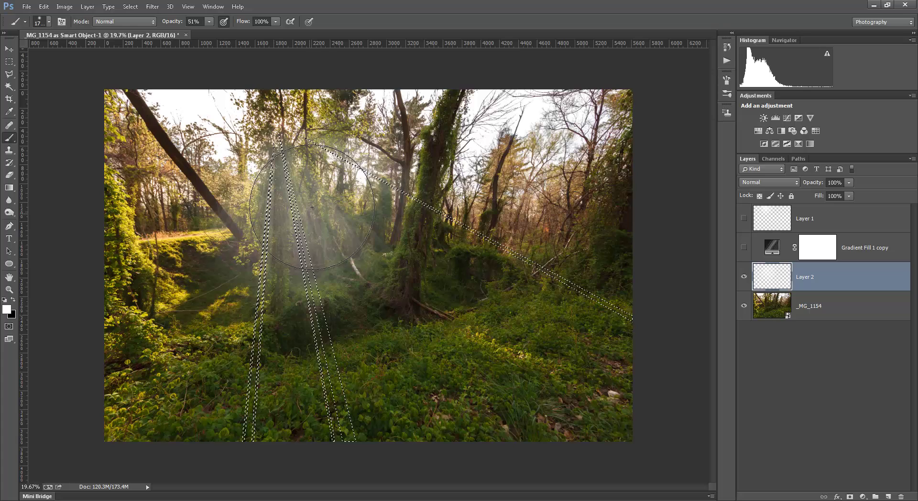
mouse_move(312, 207)
left_mouse_down()
mouse_move(332, 160)
mouse_move(312, 144)
mouse_move(310, 171)
left_mouse_up()
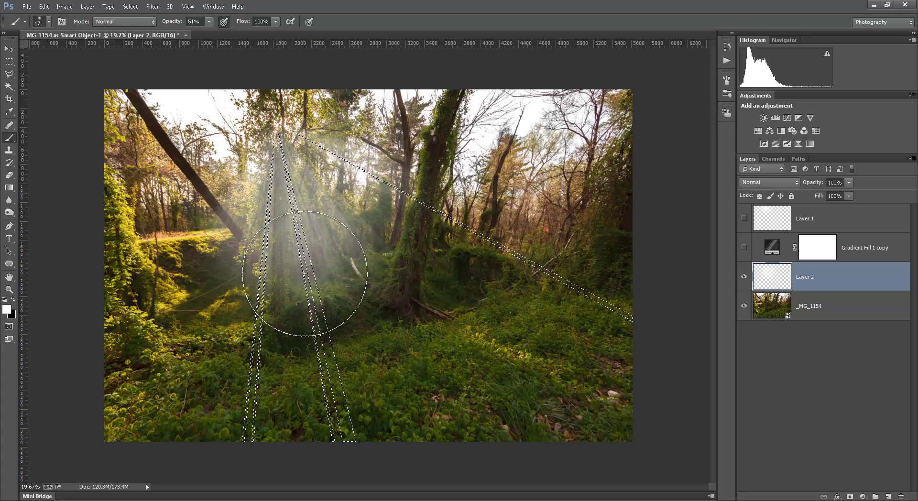
left_click_drag(338, 236, 353, 195)
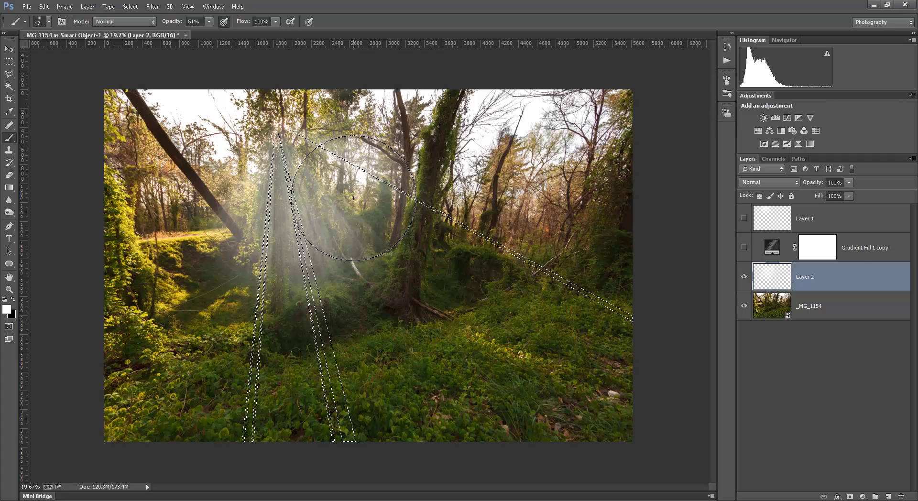
left_click(354, 198)
mouse_move(354, 198)
left_mouse_down()
mouse_move(328, 217)
mouse_move(342, 200)
mouse_move(343, 232)
left_mouse_up()
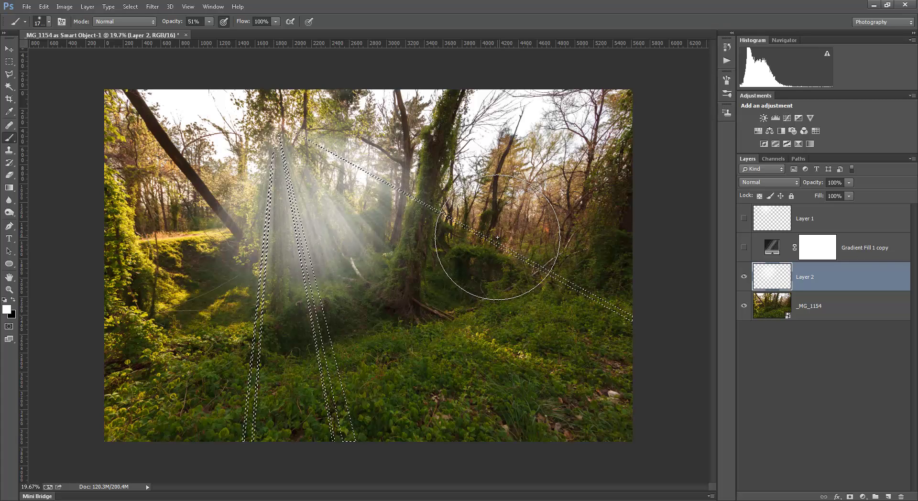
mouse_move(499, 238)
left_mouse_down()
mouse_move(480, 355)
mouse_move(490, 356)
mouse_move(423, 369)
mouse_move(385, 265)
mouse_move(392, 241)
mouse_move(432, 220)
mouse_move(415, 226)
mouse_move(421, 202)
mouse_move(428, 256)
mouse_move(417, 225)
mouse_move(408, 312)
mouse_move(363, 384)
mouse_move(343, 343)
mouse_move(316, 335)
mouse_move(296, 312)
mouse_move(280, 265)
mouse_move(248, 247)
mouse_move(222, 259)
mouse_move(200, 310)
mouse_move(253, 246)
mouse_move(273, 228)
left_mouse_up()
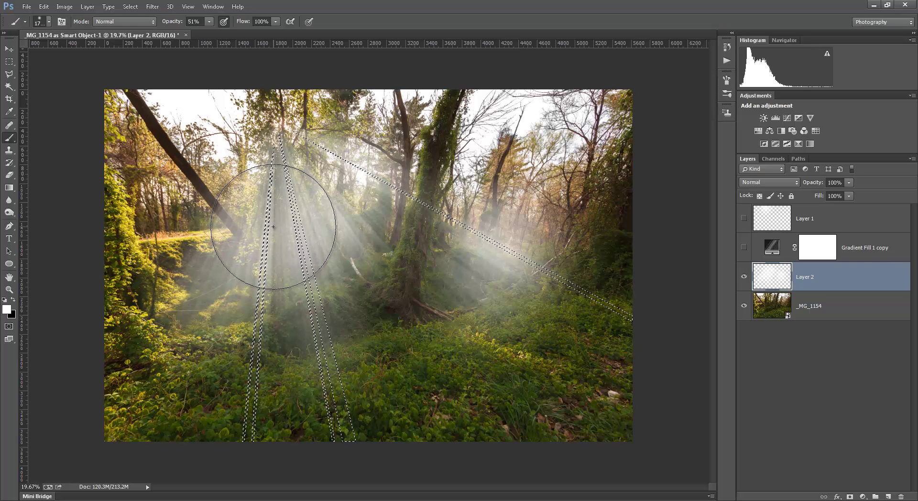
With a 1707 px, 0% hardness brush, paint haze across the rays and foreground.
right_click(277, 226)
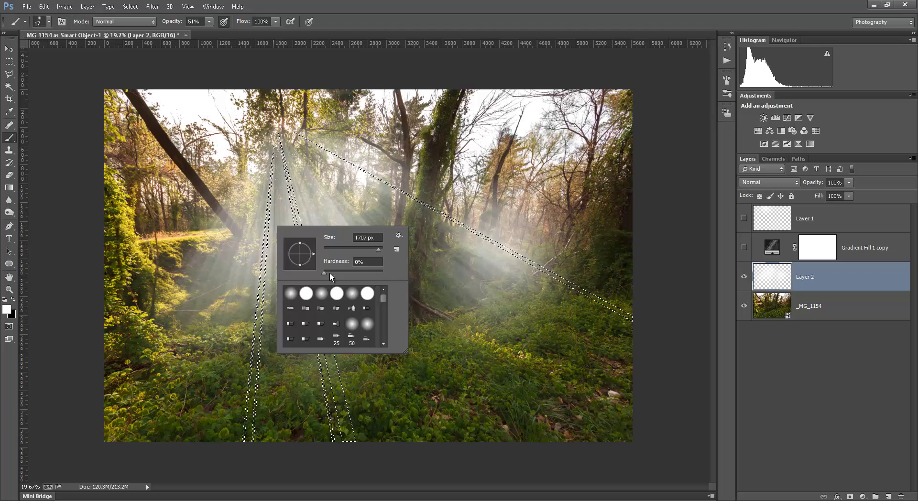
left_click(383, 20)
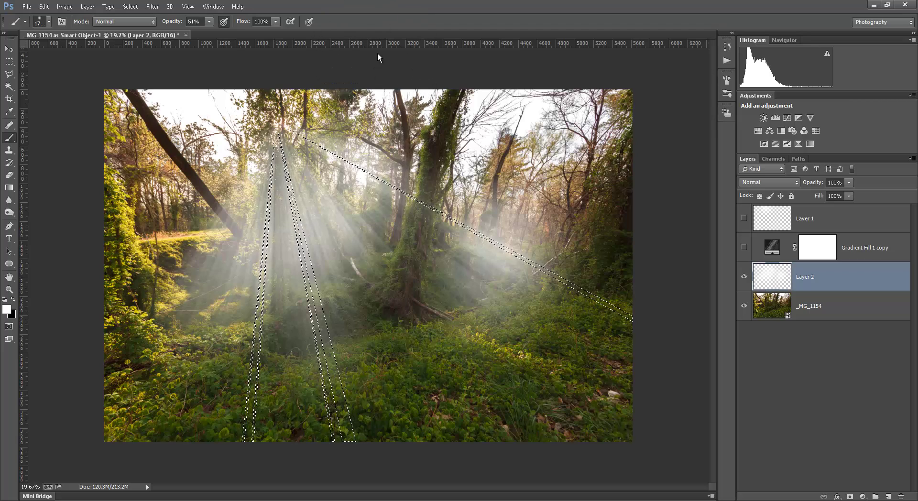
mouse_move(230, 208)
left_mouse_down()
mouse_move(267, 236)
mouse_move(263, 205)
mouse_move(359, 308)
mouse_move(376, 354)
mouse_move(352, 347)
mouse_move(389, 312)
mouse_move(390, 324)
mouse_move(428, 359)
mouse_move(395, 365)
mouse_move(383, 354)
mouse_move(328, 349)
mouse_move(672, 378)
left_mouse_up()
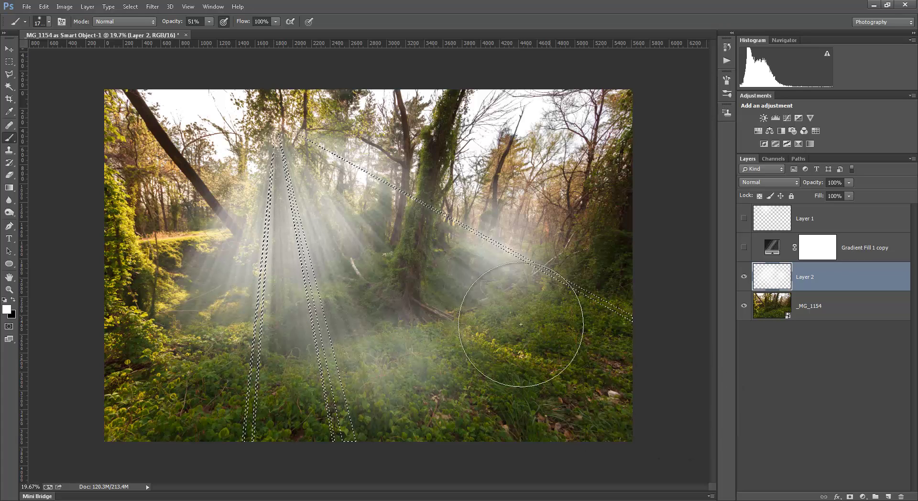
Deselect the rays, hide Layer 2's haze, and show the Gradient Fill 1 copy rays.
left_click(154, 6)
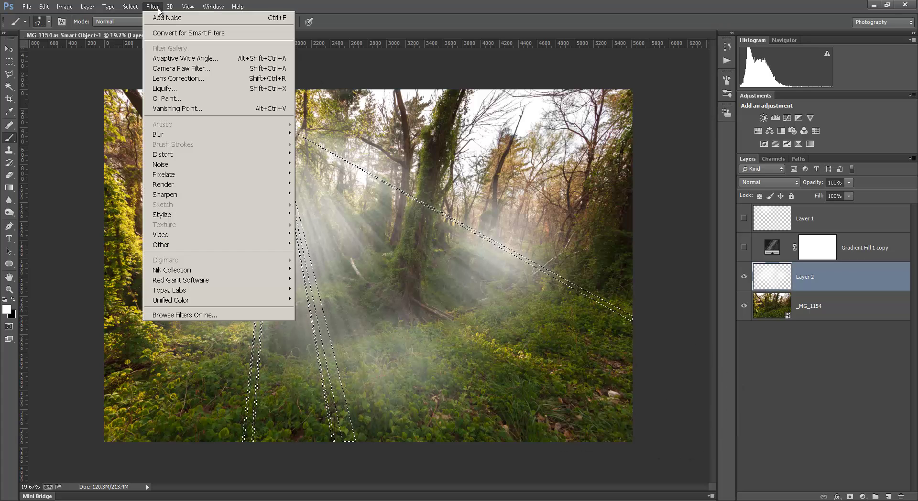
mouse_move(136, 12)
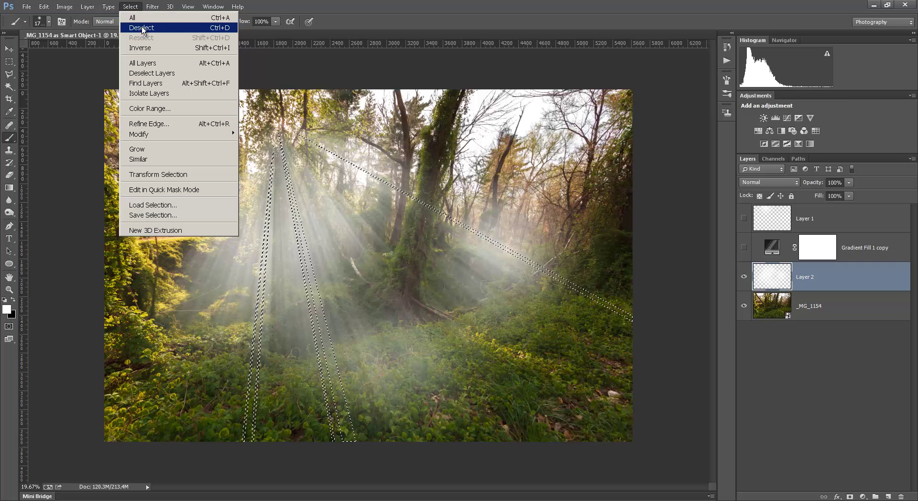
left_click(142, 28)
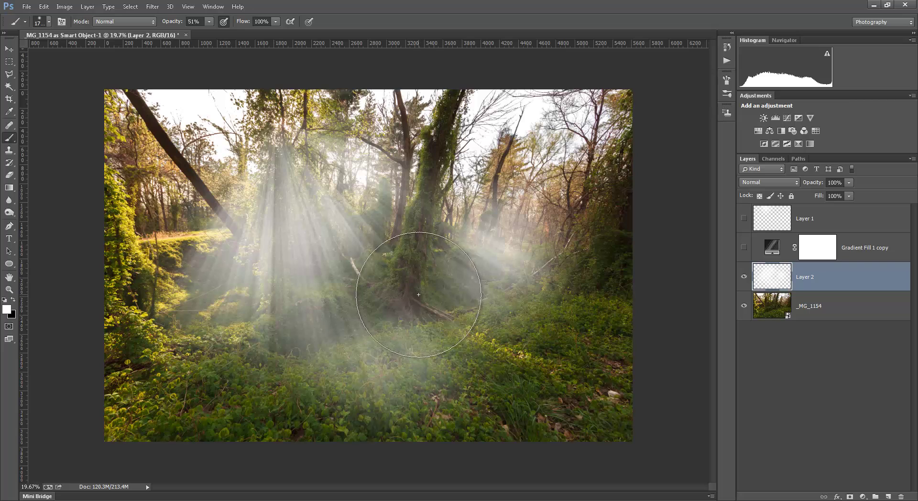
left_click(744, 277)
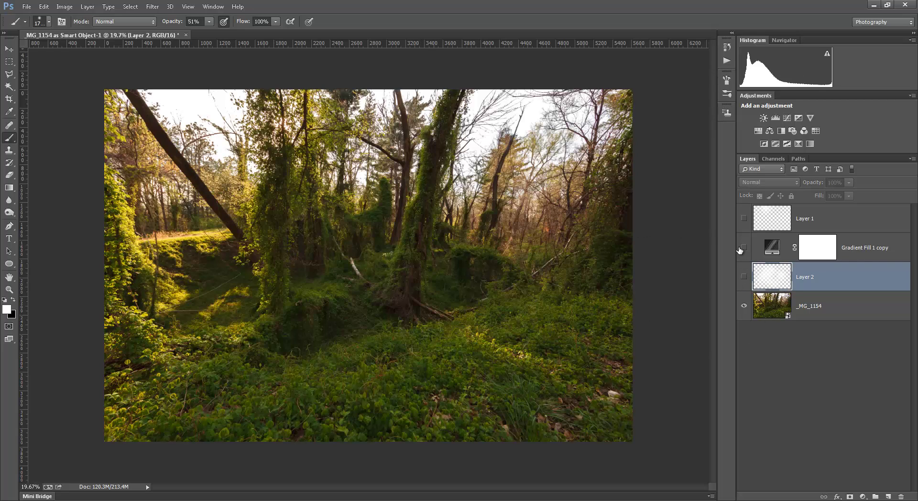
left_click(744, 247)
Set Gradient Fill 1 copy to Screen blending, then hide it.
left_click(775, 248)
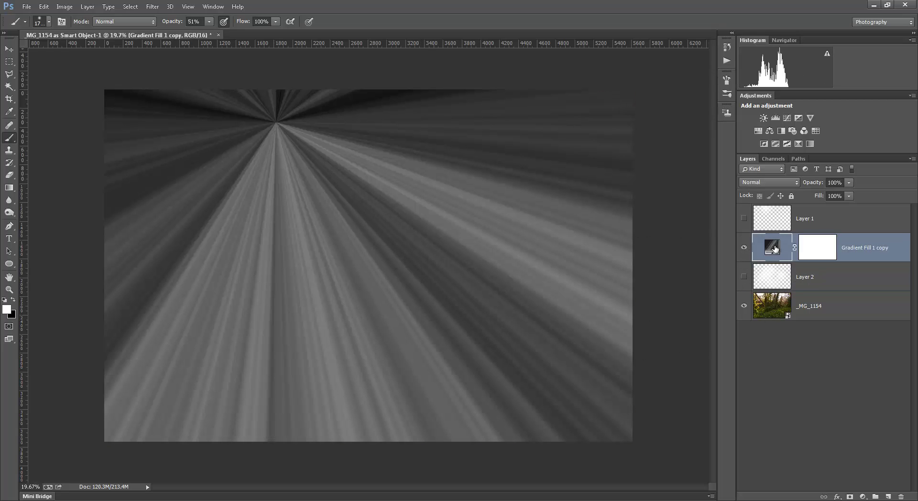
left_click(773, 183)
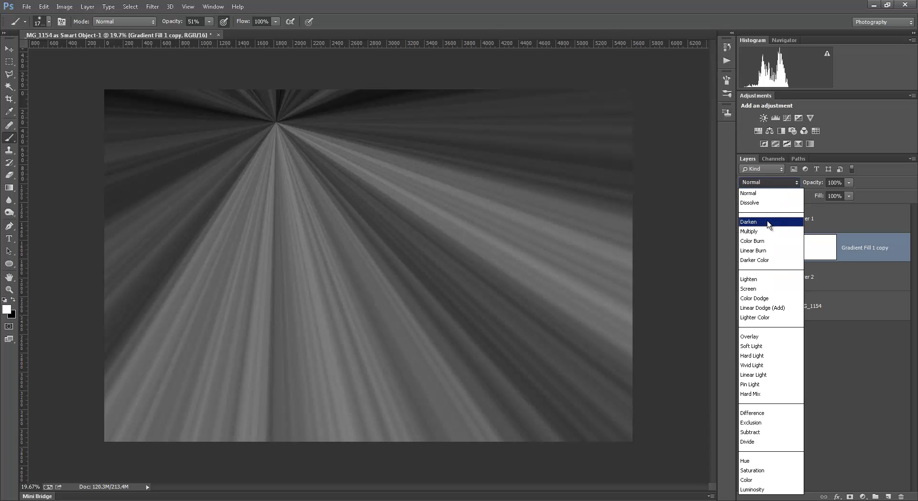
left_click(769, 289)
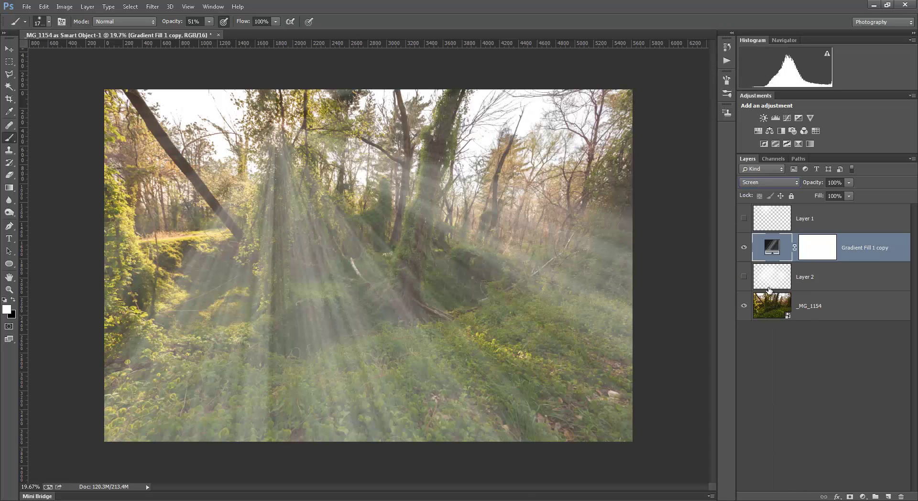
left_click(744, 247)
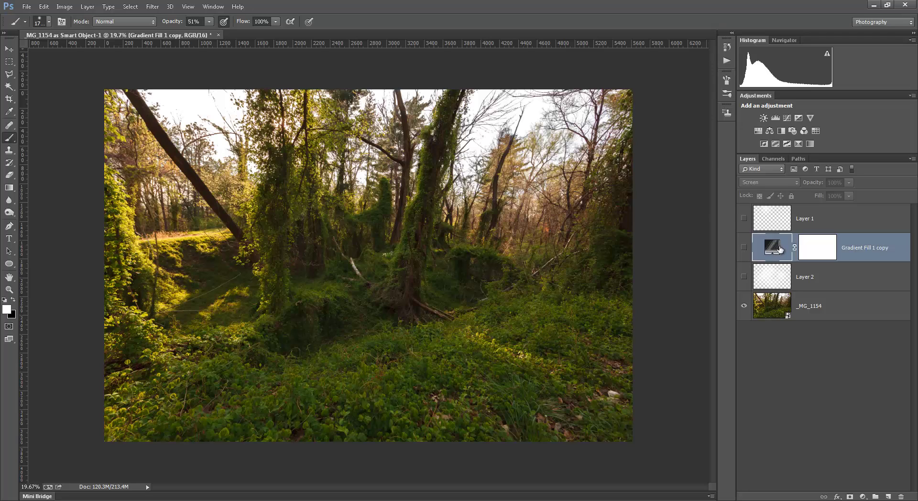
Show Layer 2, try Screen blending on it, then return it to Normal.
left_click(743, 277)
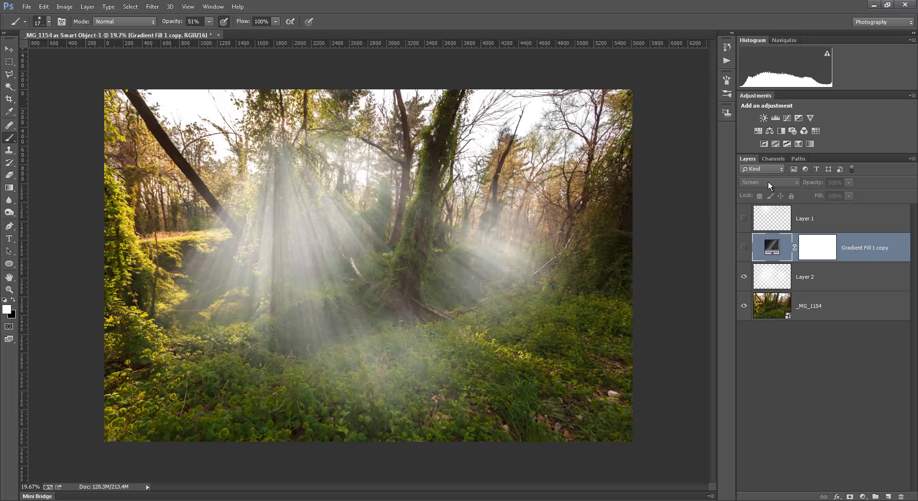
left_click(779, 272)
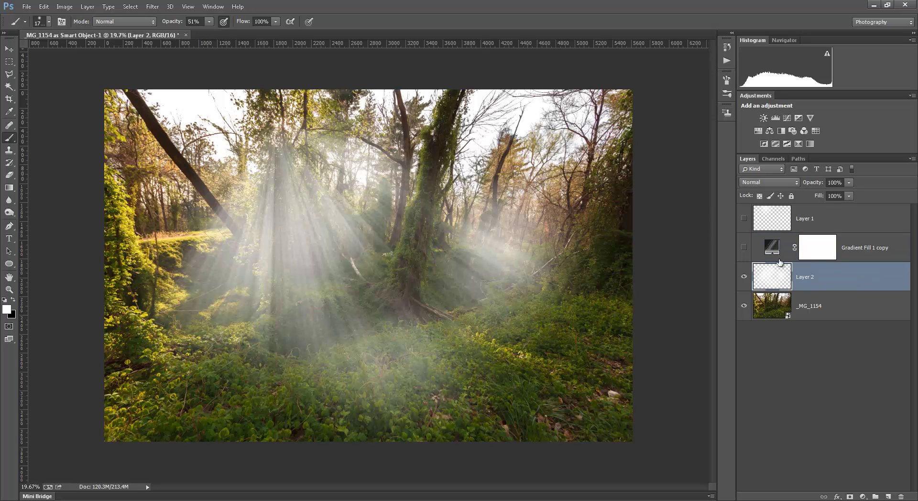
left_click(787, 184)
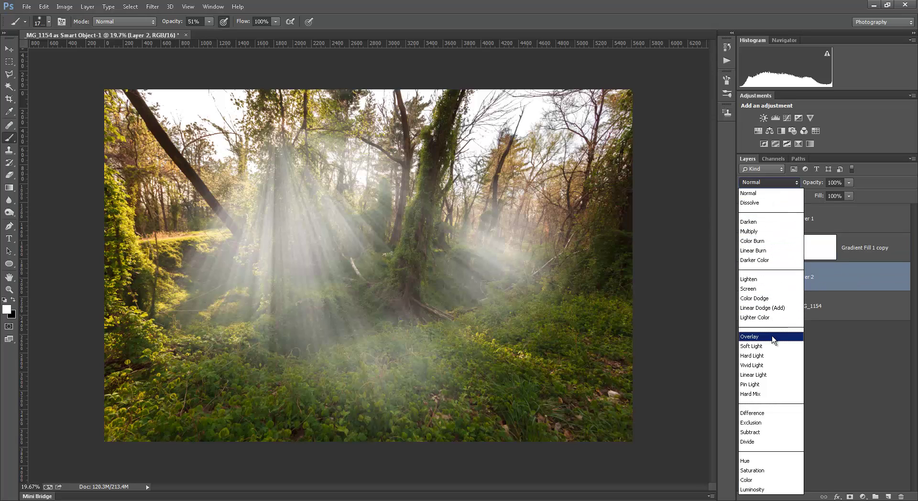
left_click(768, 290)
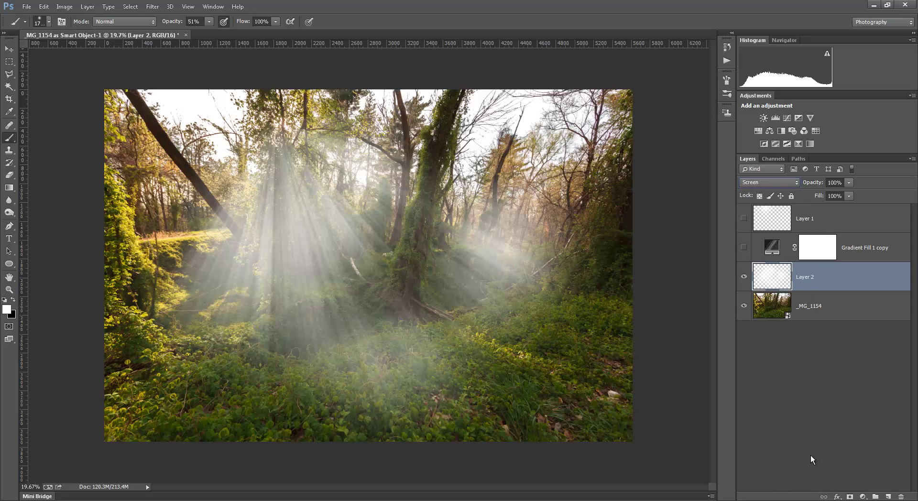
left_click(779, 181)
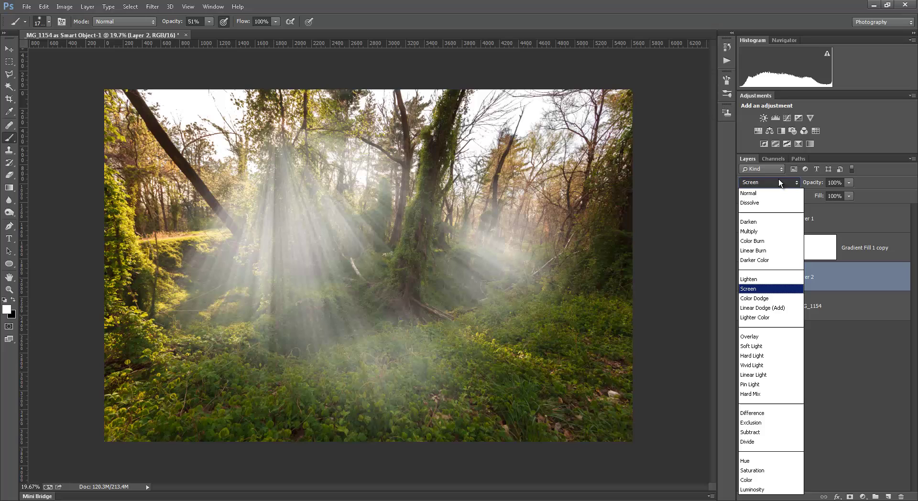
left_click(776, 191)
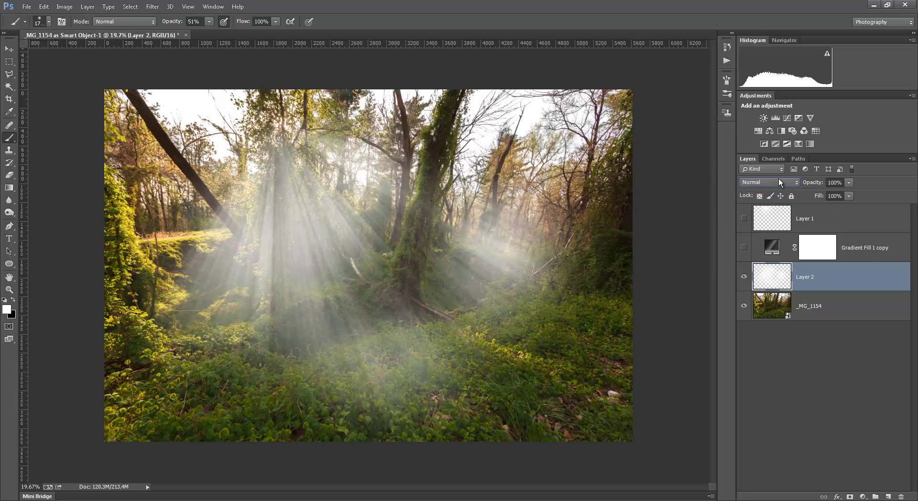
Reload the Run Rays channel as a selection, then go back to the RGB composite and layers.
left_click(779, 158)
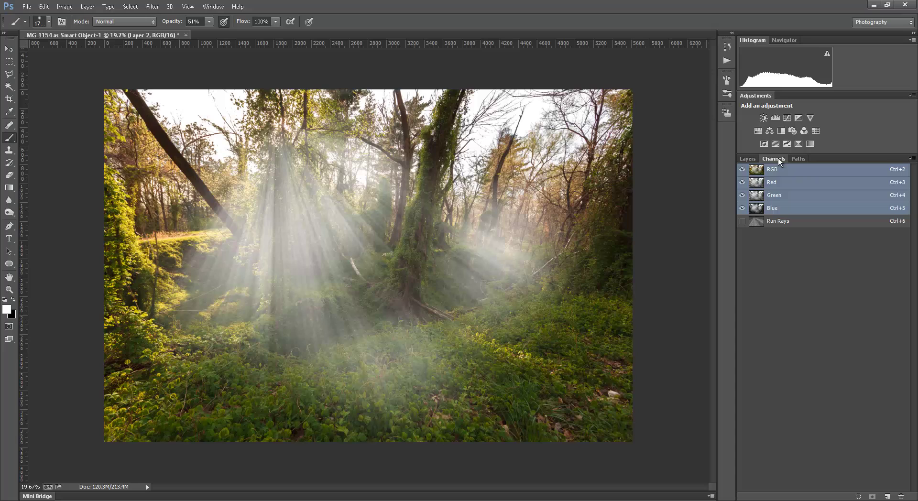
left_click(755, 222)
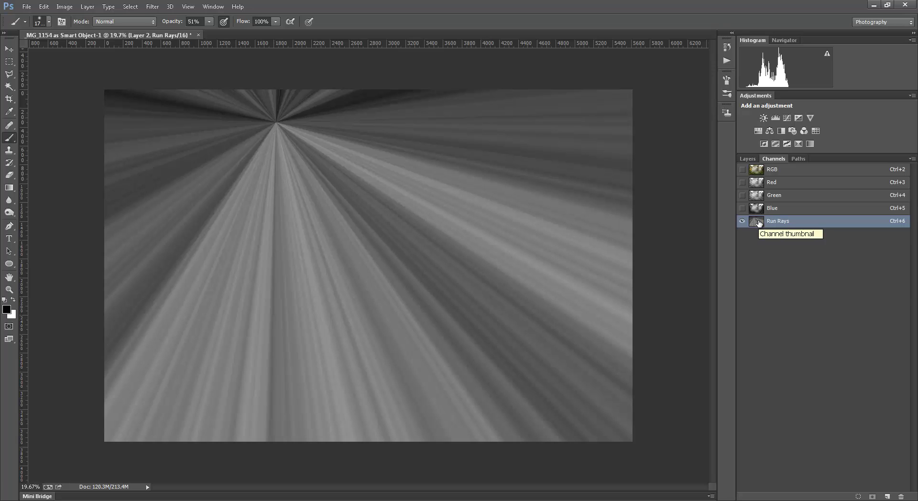
left_click(760, 225, "ctrl")
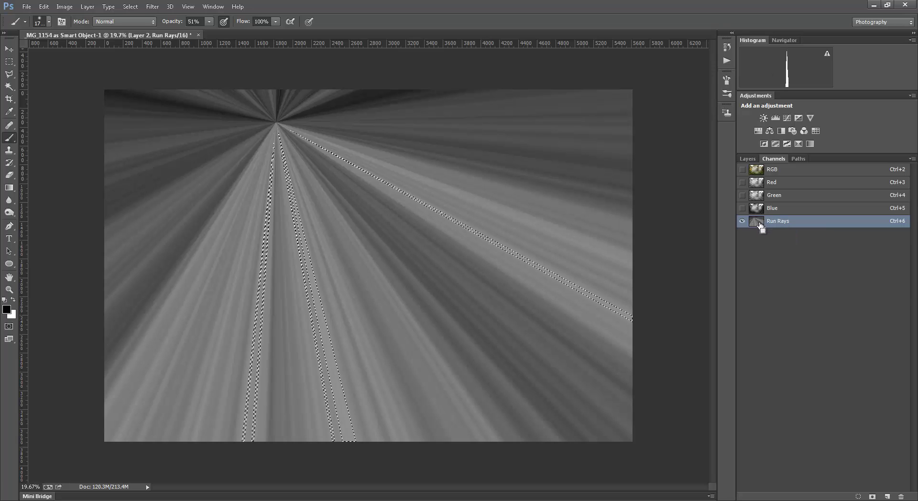
left_click(755, 170)
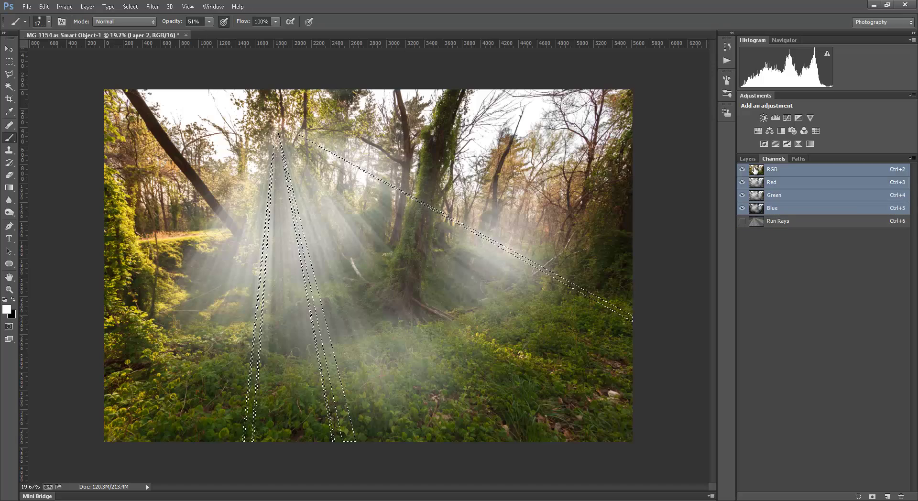
left_click(746, 160)
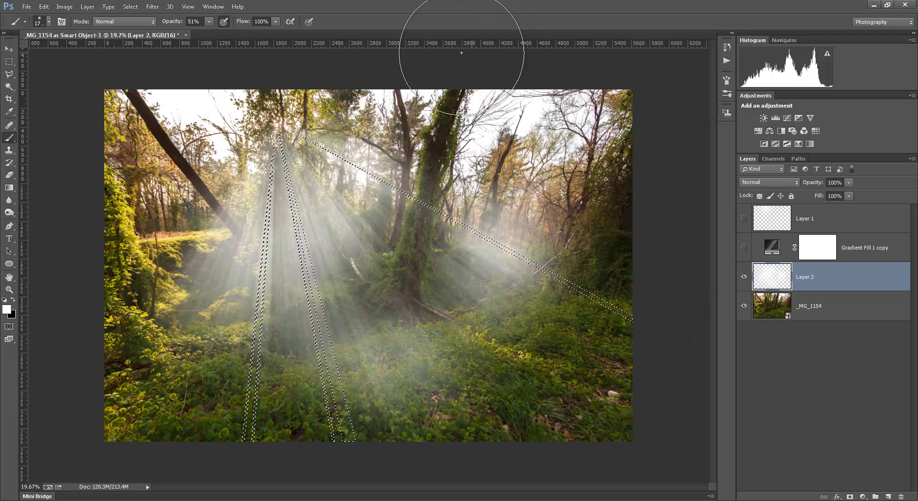
Set the Eraser to a soft round 0% hardness tip at 202 px, then switch to the Brush.
left_click(10, 176)
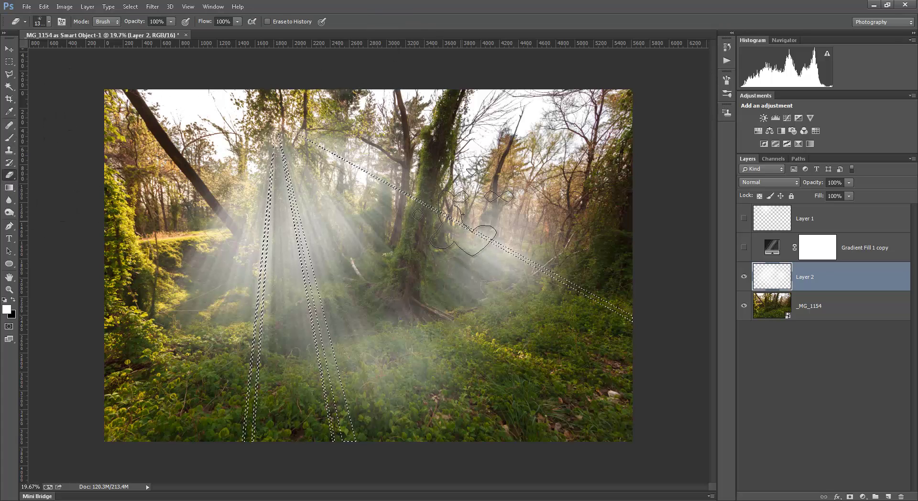
left_click(49, 22)
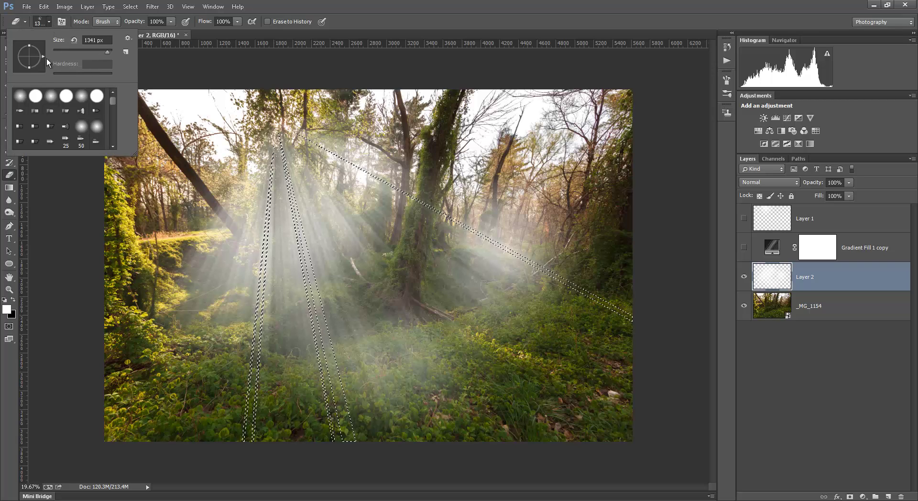
left_click(48, 21)
left_click(48, 20)
left_click(20, 98)
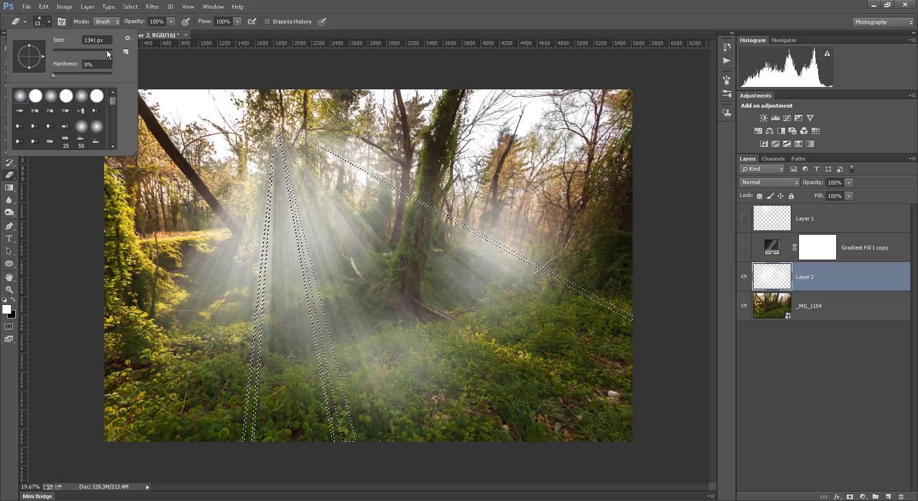
left_click_drag(99, 51, 97, 51)
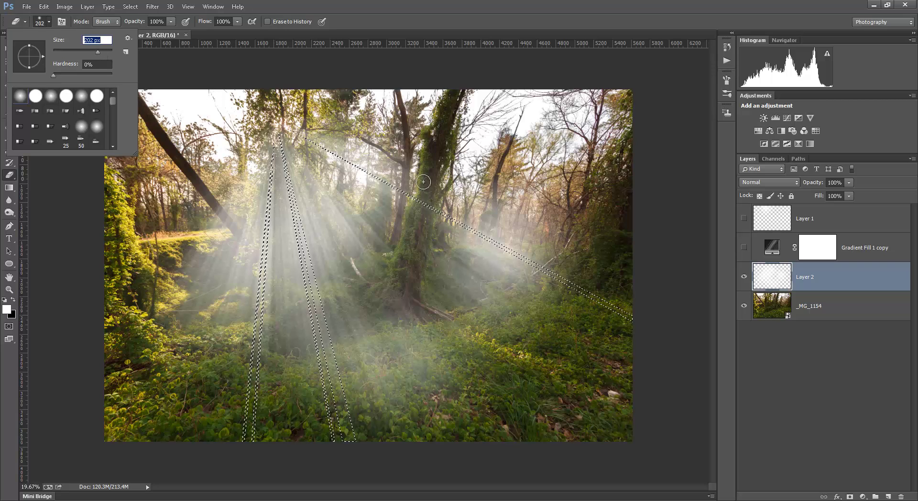
key("Return")
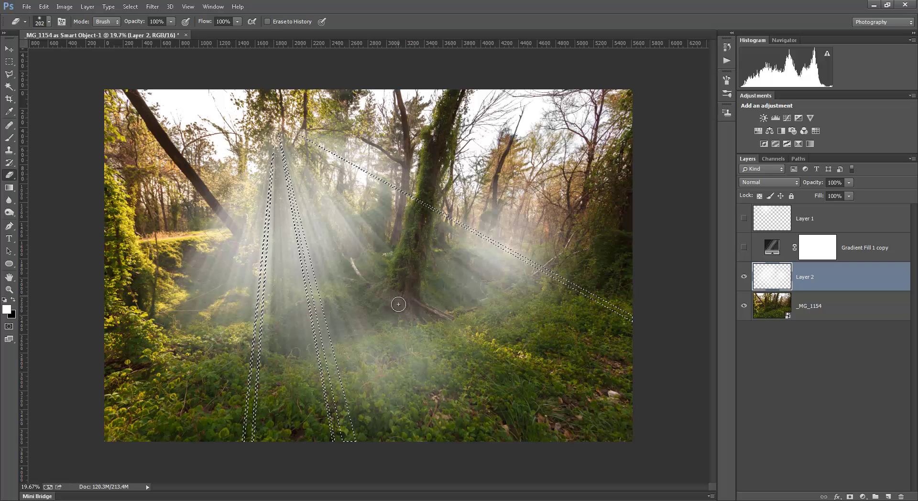
left_click(9, 138)
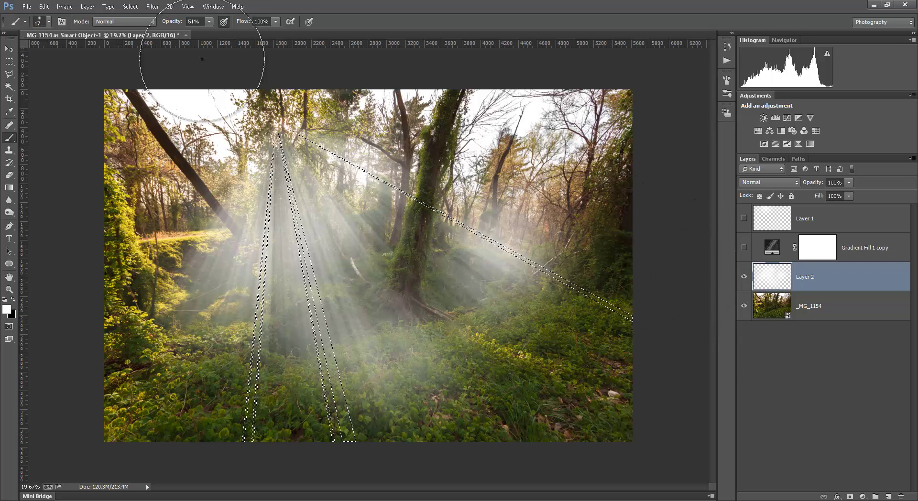
Clear the ray selection and add a layer mask to Layer 2.
left_click(152, 7)
mouse_move(131, 7)
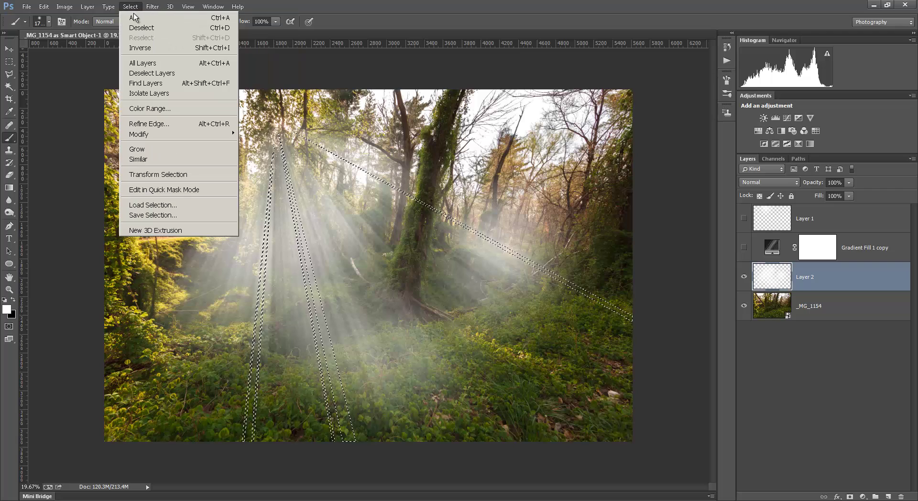
left_click(141, 28)
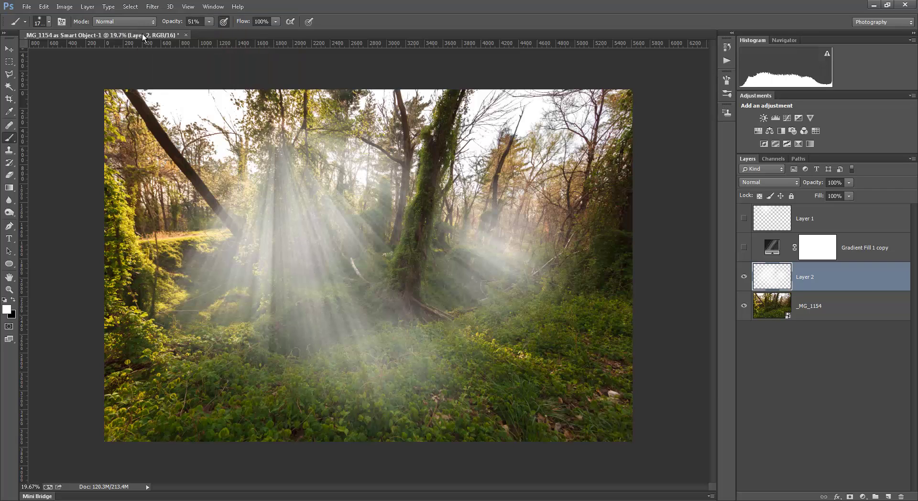
left_click(850, 497)
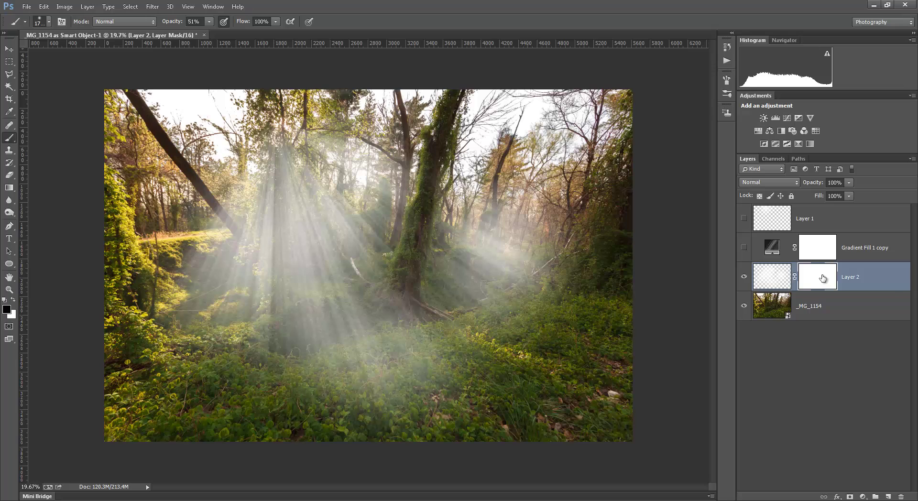
Fill Layer 2's mask with the Render Clouds filter to break the fog into patches.
left_click(156, 8)
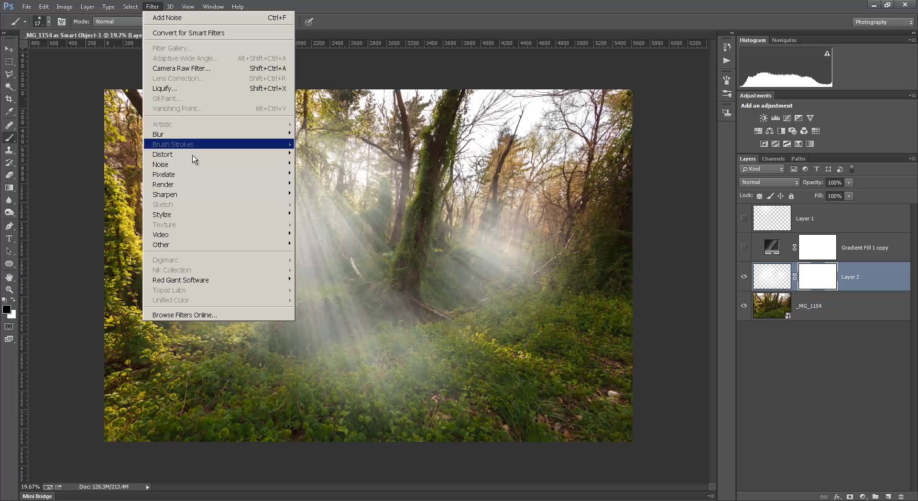
mouse_move(207, 198)
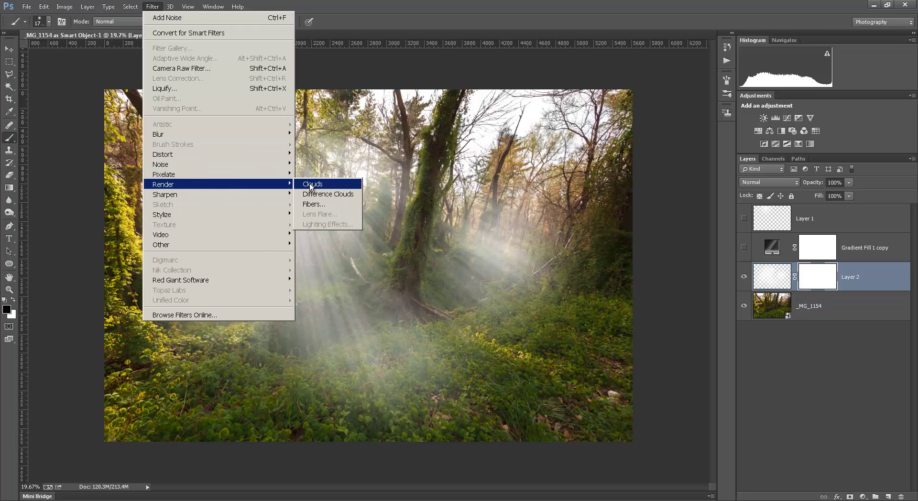
left_click(311, 185)
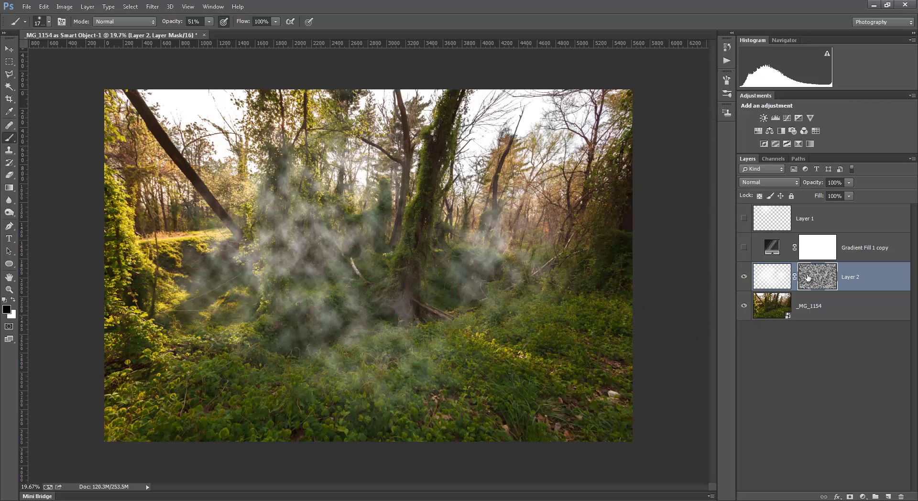
Apply a Motion Blur at -79° with a longer distance to Layer 2's cloud mask.
left_click(152, 6)
mouse_move(181, 136)
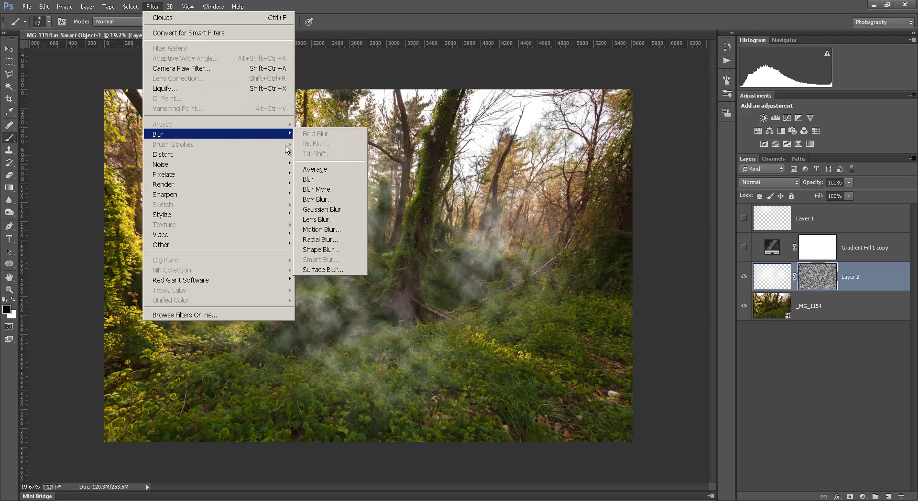
left_click(337, 230)
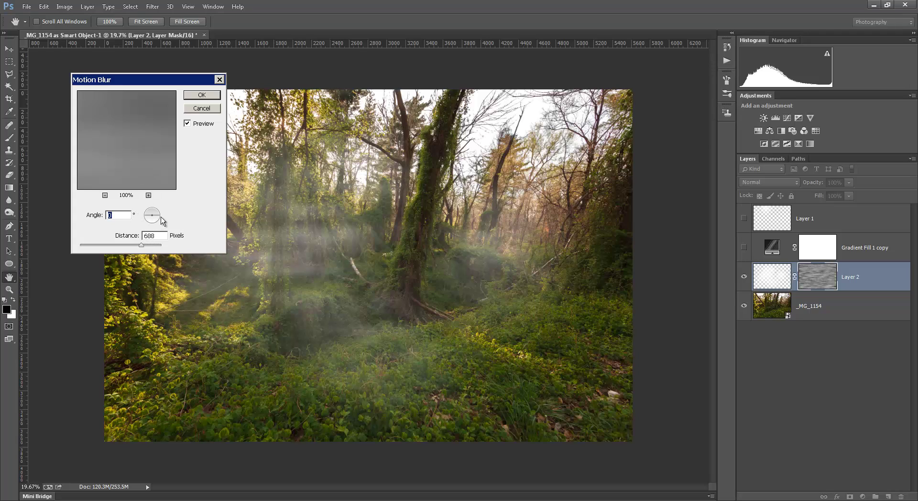
left_click_drag(160, 213, 156, 224)
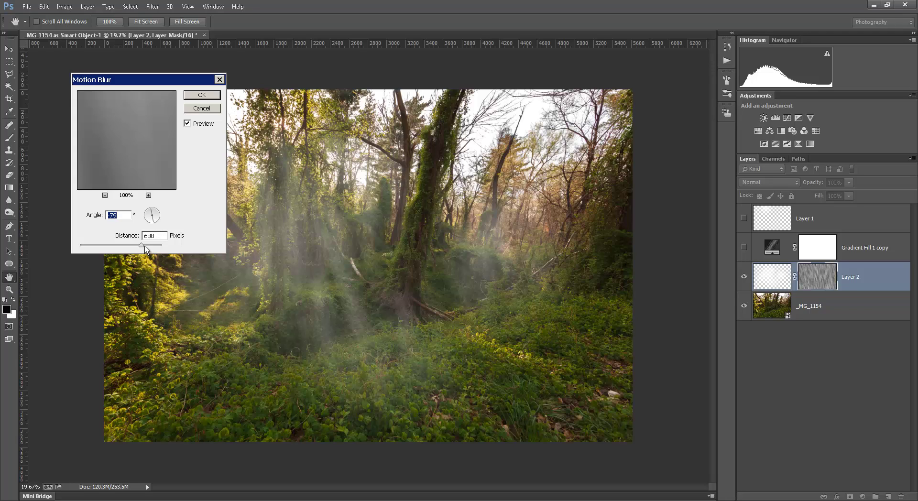
mouse_move(145, 250)
left_mouse_down()
mouse_move(135, 246)
mouse_move(146, 248)
left_mouse_up()
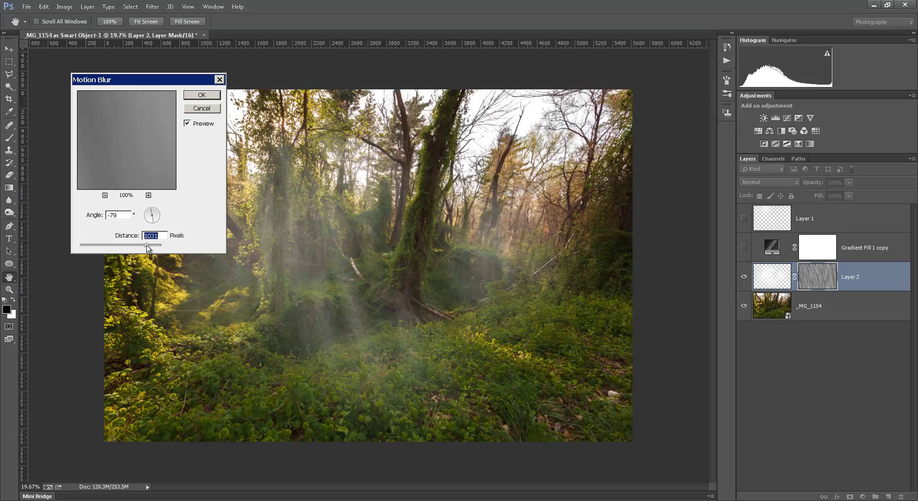
left_click(201, 96)
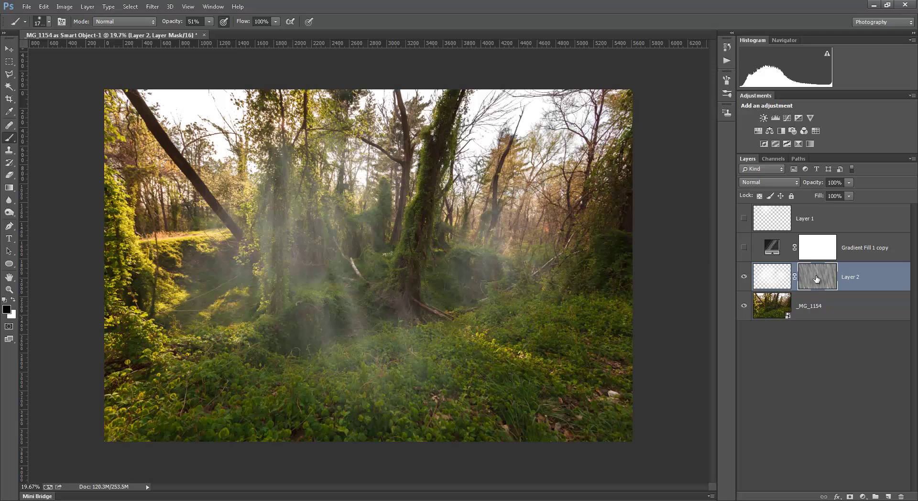
double_click(821, 280)
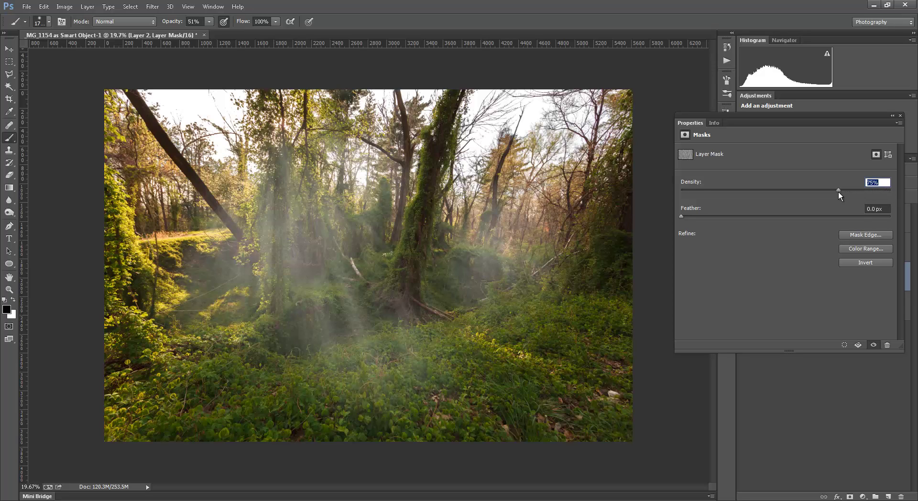
left_click_drag(839, 191, 835, 193)
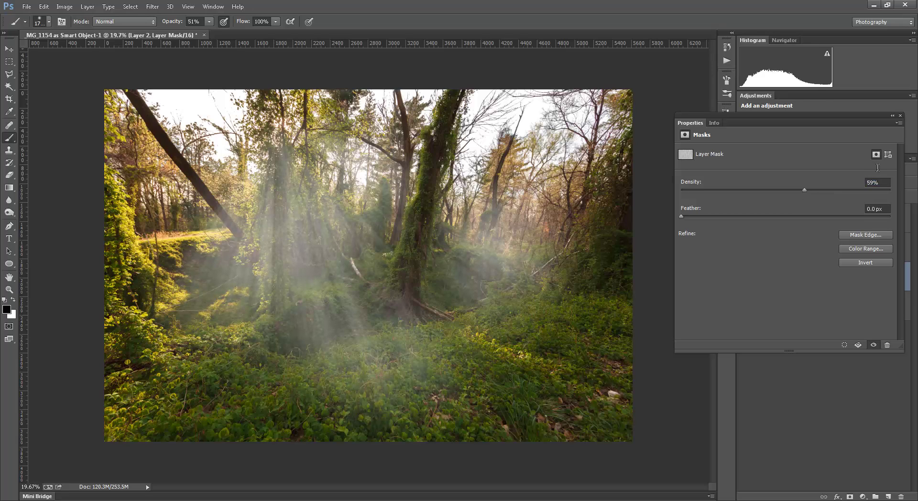
left_click(902, 116)
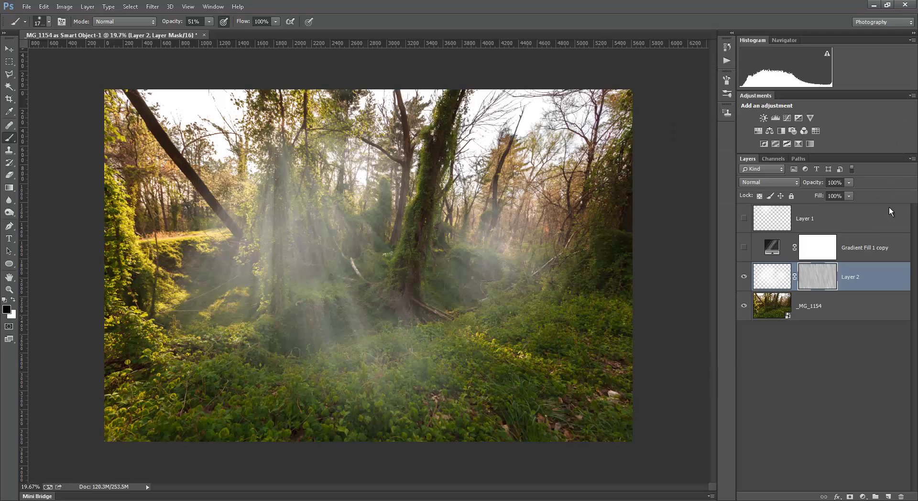
double_click(820, 279)
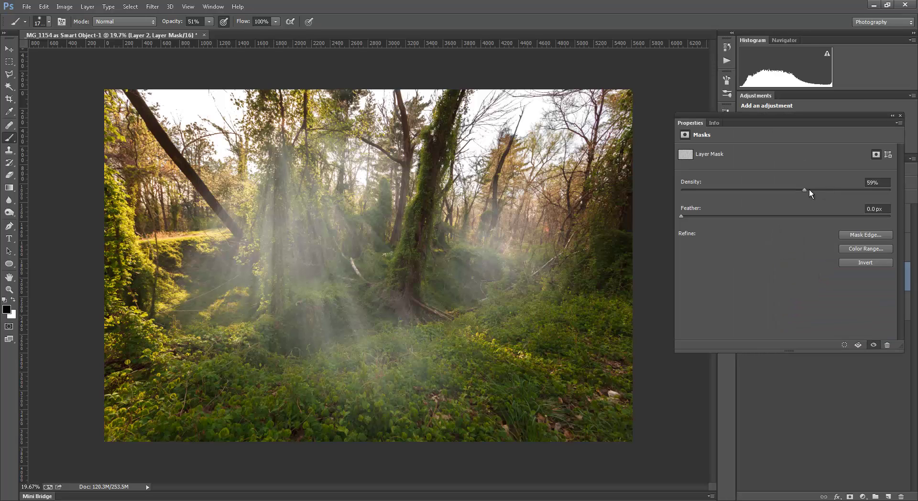
left_click_drag(805, 190, 894, 188)
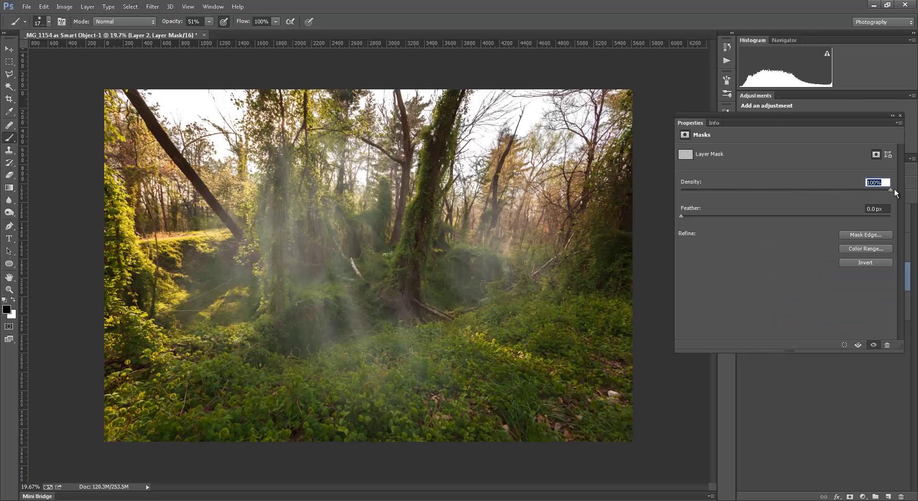
left_click(901, 116)
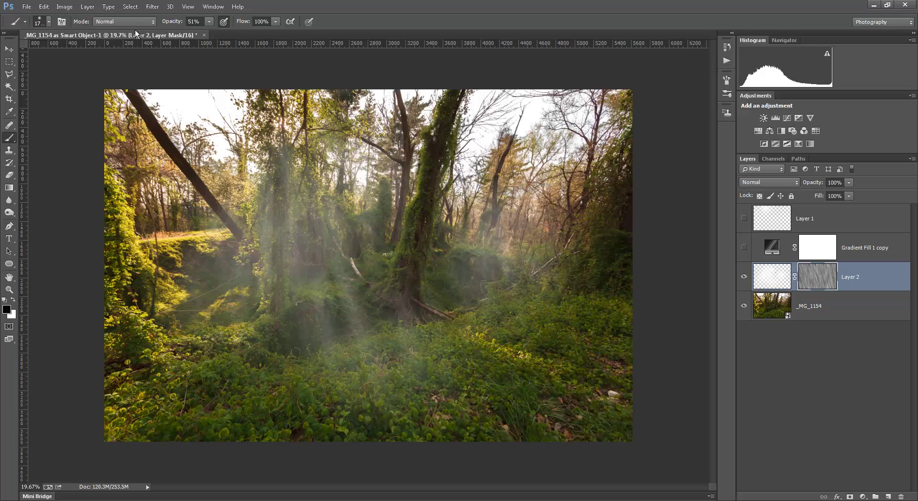
Apply Levels to Layer 2's mask, raising output black to 140.
left_click(63, 7)
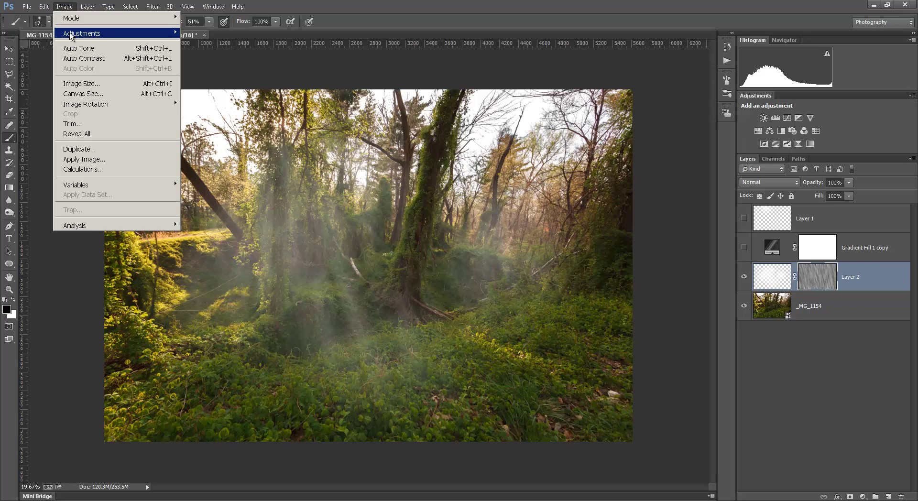
mouse_move(71, 36)
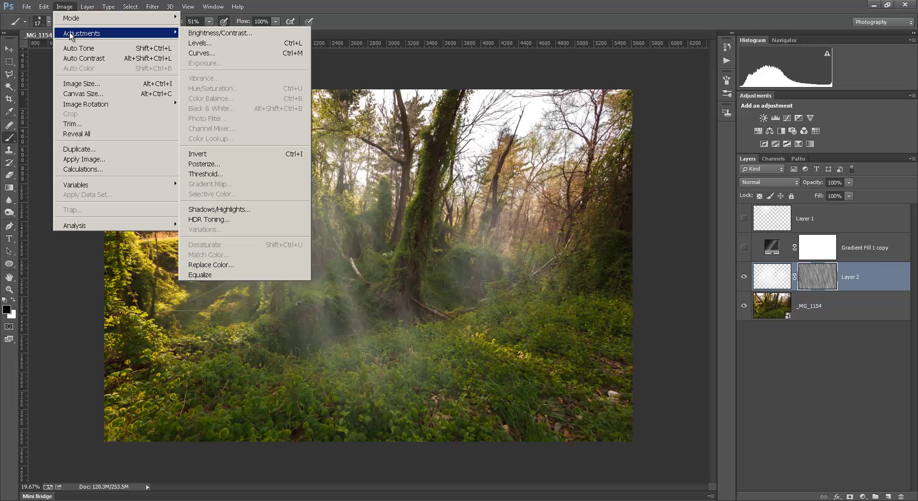
left_click(197, 43)
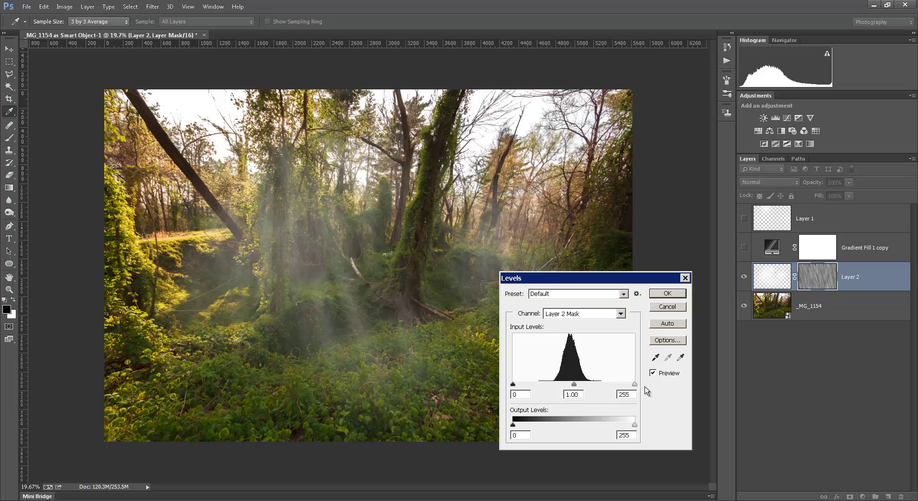
mouse_move(636, 386)
left_mouse_down()
mouse_move(627, 386)
mouse_move(644, 386)
left_mouse_up()
left_click_drag(513, 427, 579, 423)
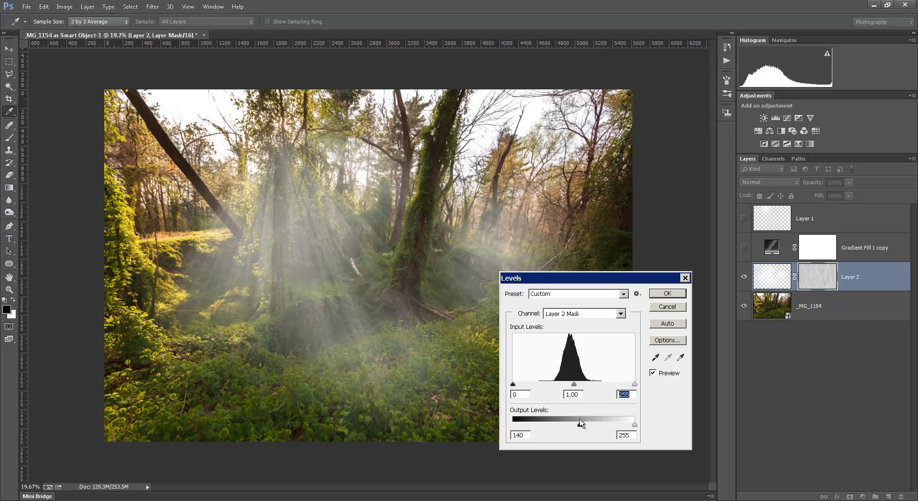
left_click(660, 294)
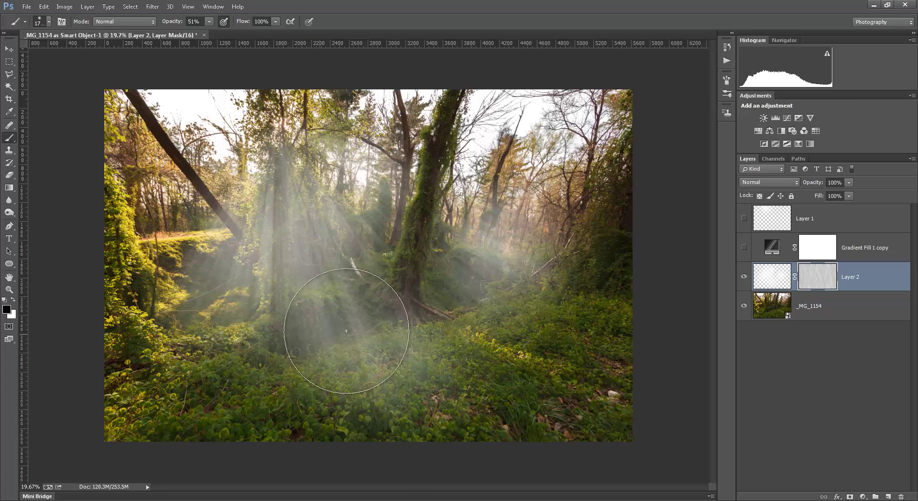
Draw a Foreground to Transparent gradient on Layer 2's mask, fading fog toward the lower right.
left_click(9, 188)
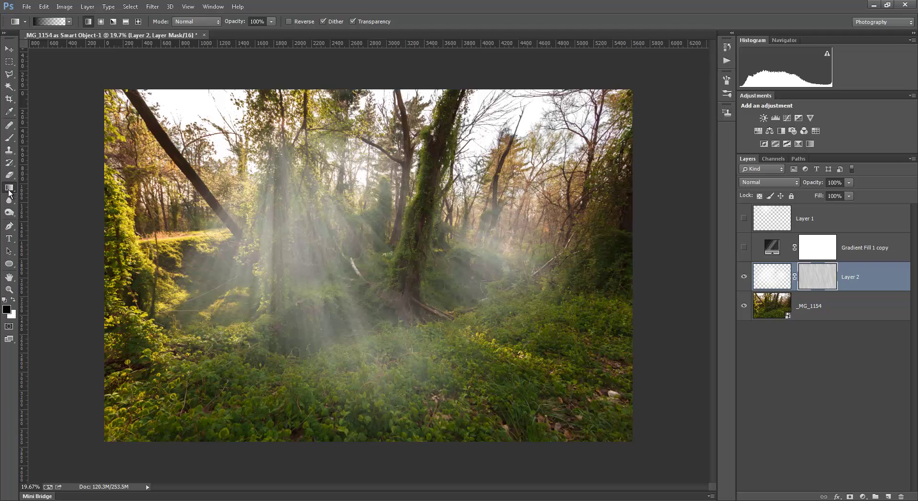
left_click(48, 21)
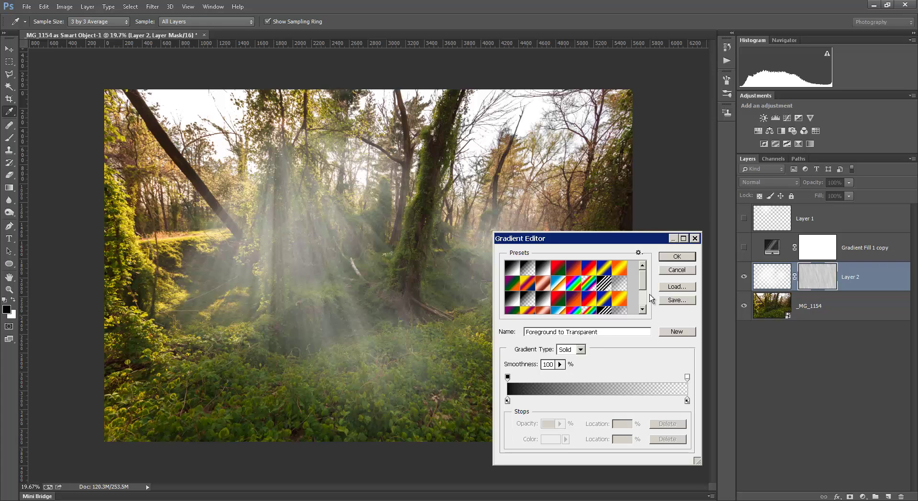
left_click(667, 259)
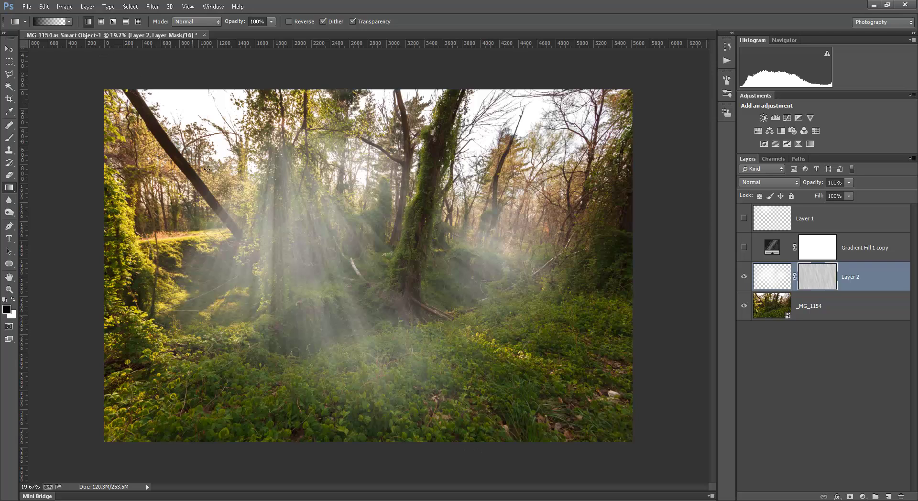
left_click_drag(502, 383, 434, 309)
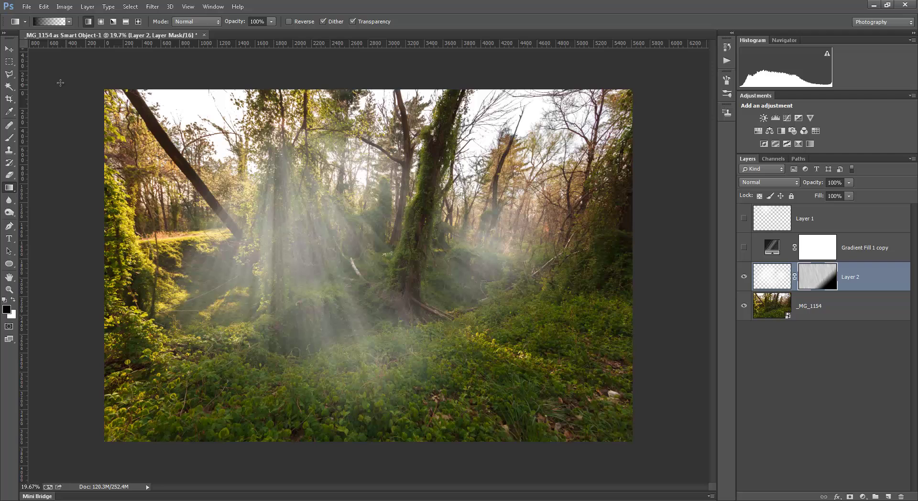
Undo the gradient and lower Layer 2's mask density to about 40%.
left_click(48, 6)
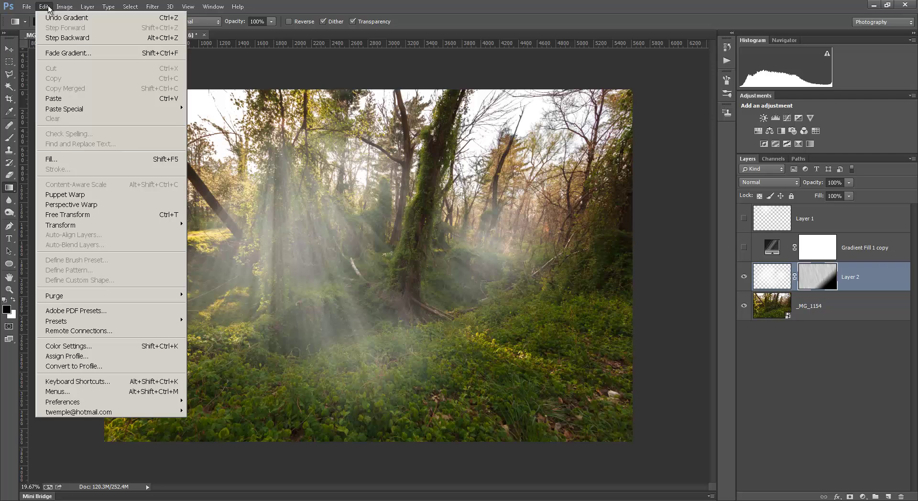
left_click(52, 20)
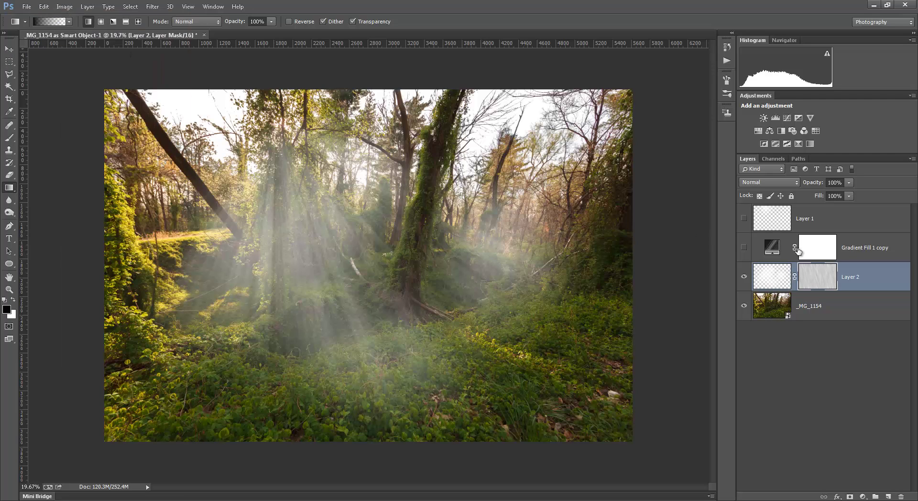
double_click(820, 280)
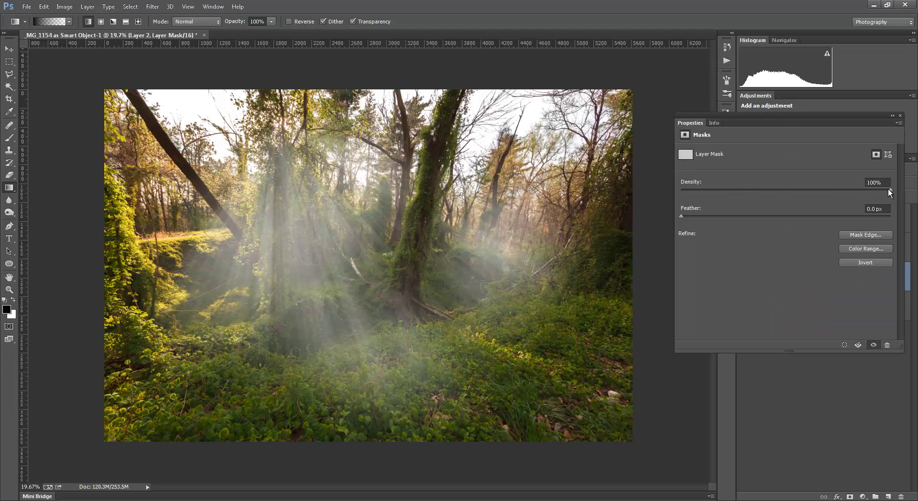
left_click_drag(888, 189, 771, 191)
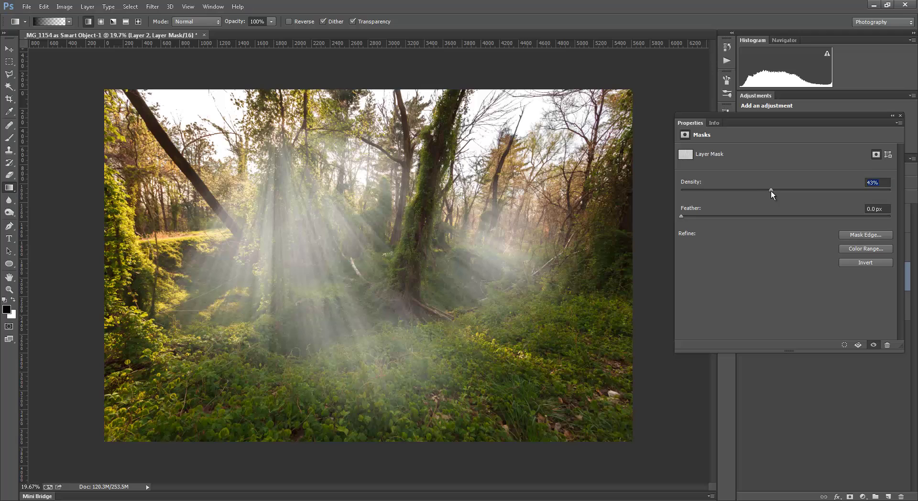
left_click(900, 116)
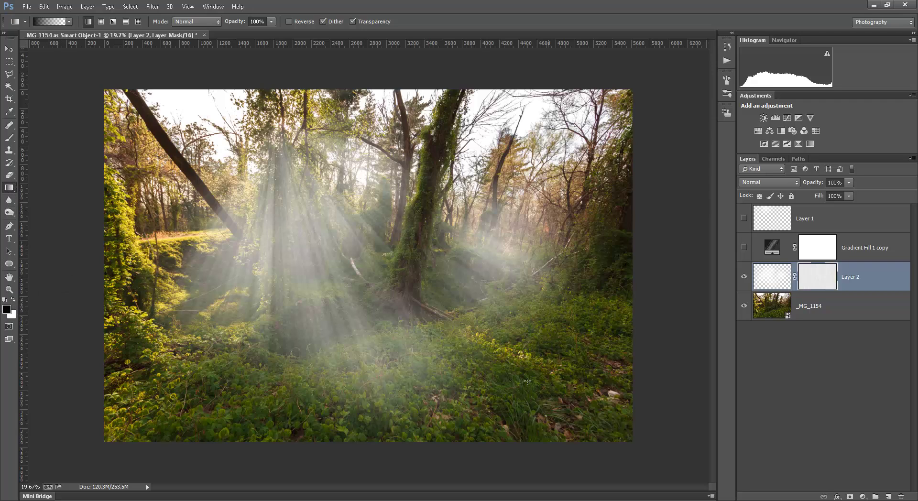
Redraw the lower-right fading gradient, then restore the mask density to 100%.
left_click_drag(528, 381, 456, 313)
double_click(819, 278)
left_click_drag(772, 191, 900, 191)
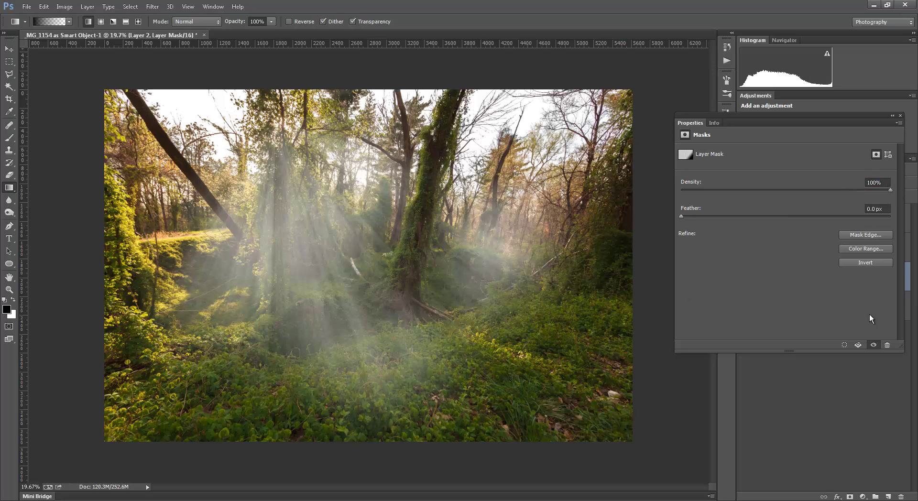
left_click(901, 117)
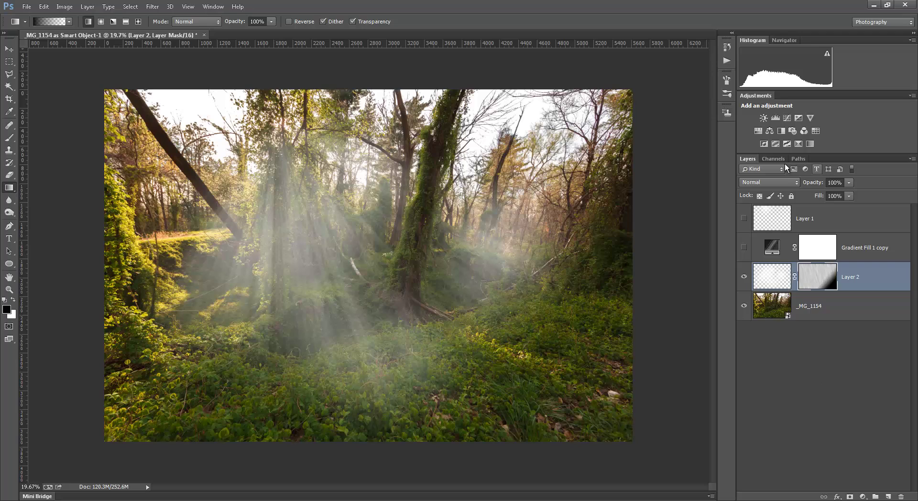
left_click(774, 158)
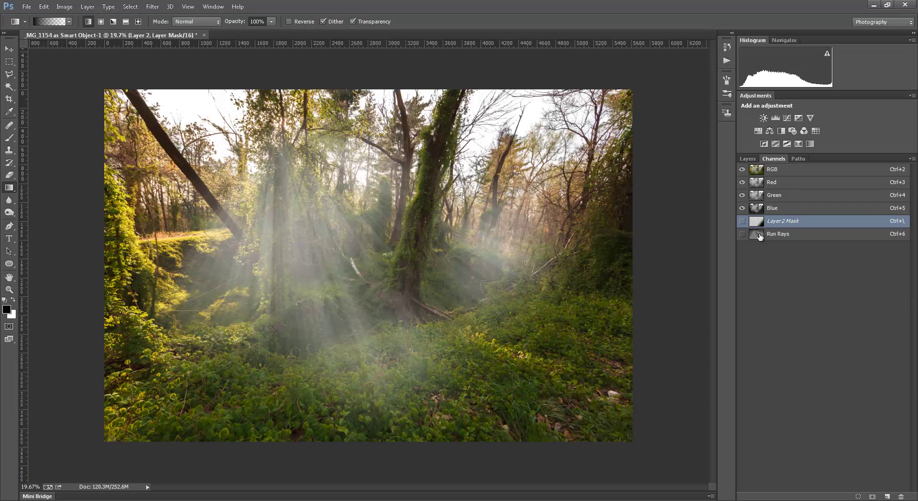
left_click(747, 158)
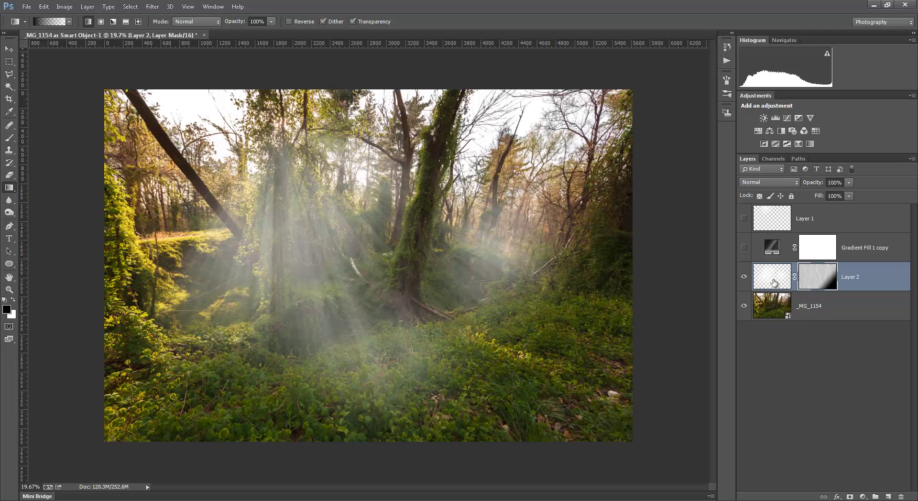
Target Layer 2's pixel thumbnail and load its pixels as a ray-shaped selection.
left_click(774, 282)
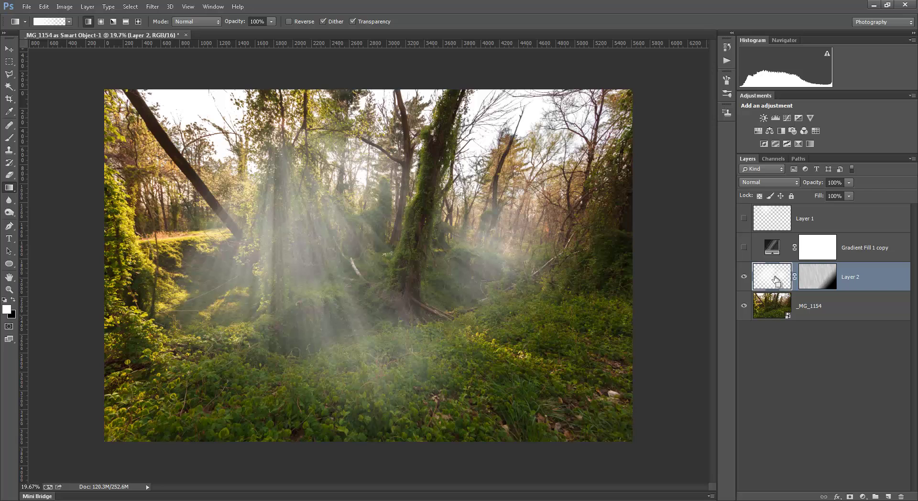
left_click(775, 281, "ctrl")
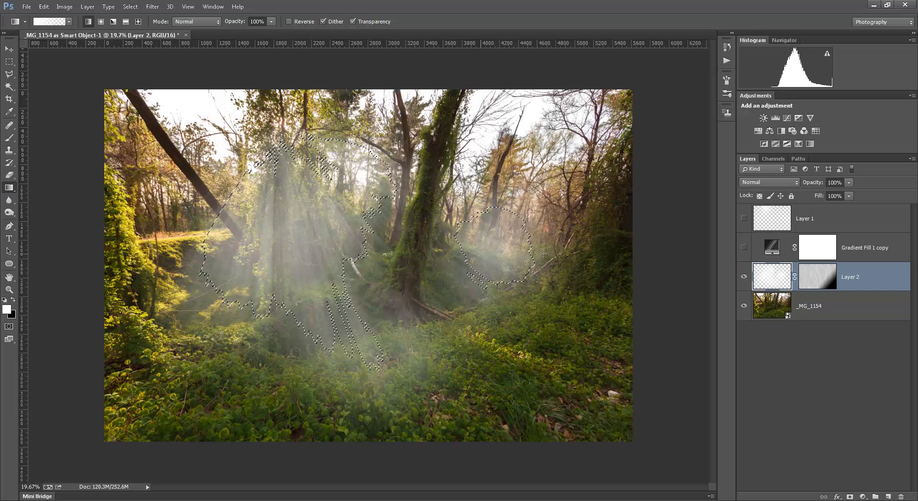
Save the ray selection as a new channel named 'From Layer' and view it in Channels.
left_click(134, 6)
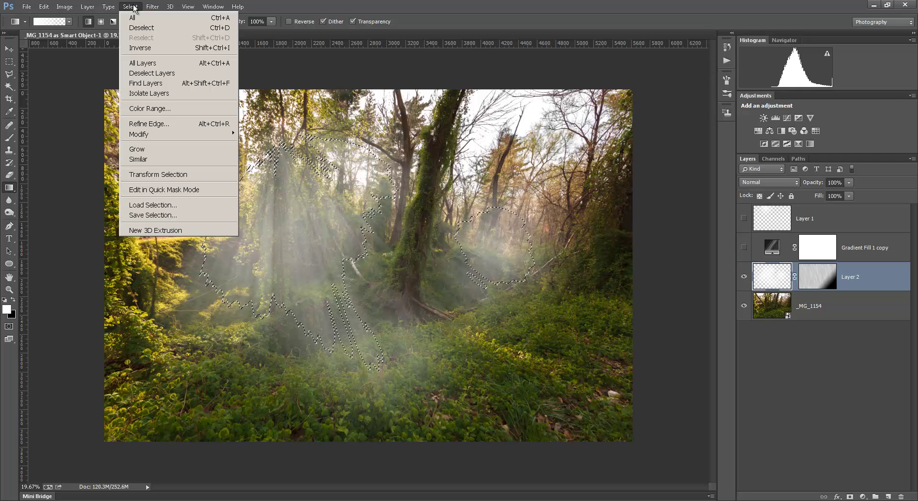
left_click(180, 217)
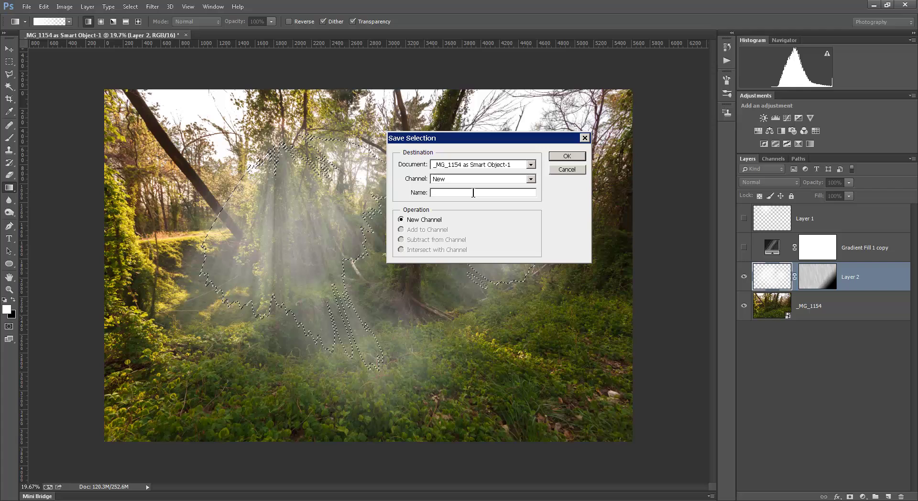
type("From ")
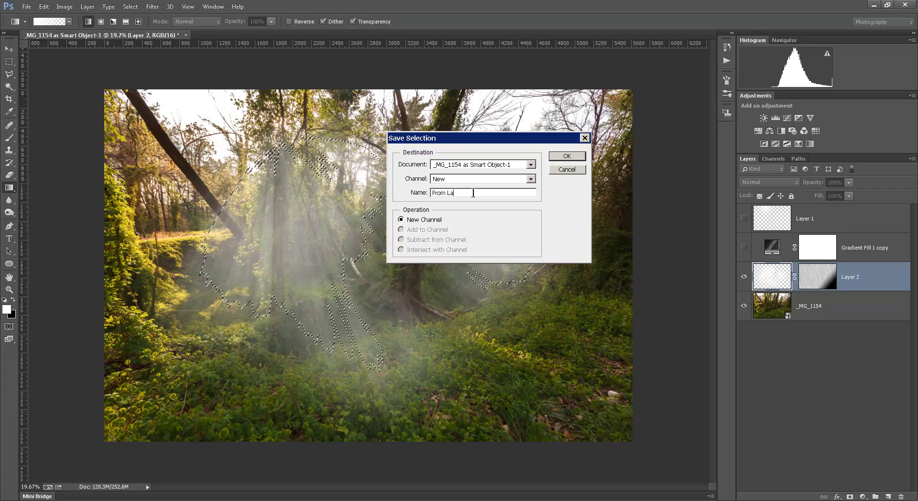
type("La")
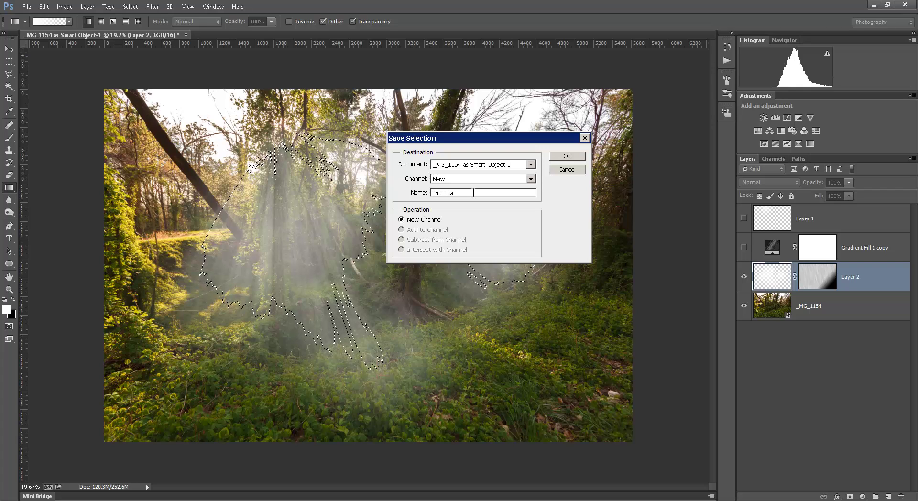
type("yer")
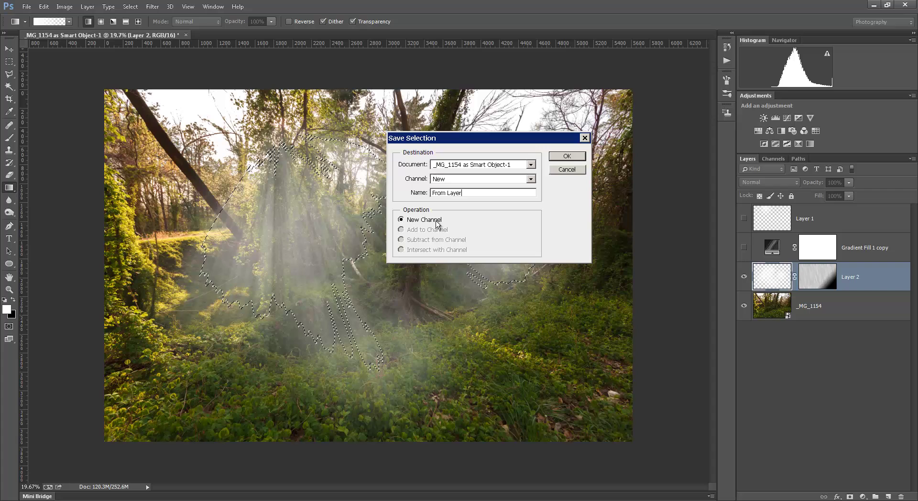
left_click(568, 157)
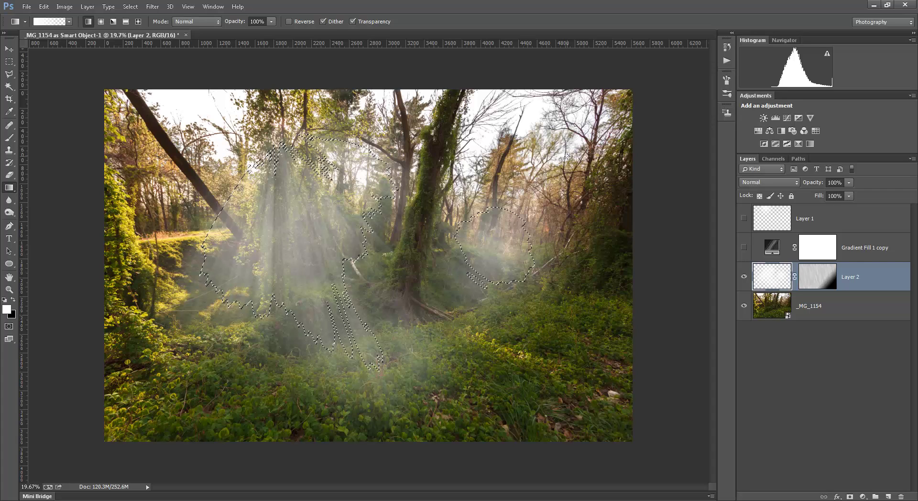
left_click(772, 159)
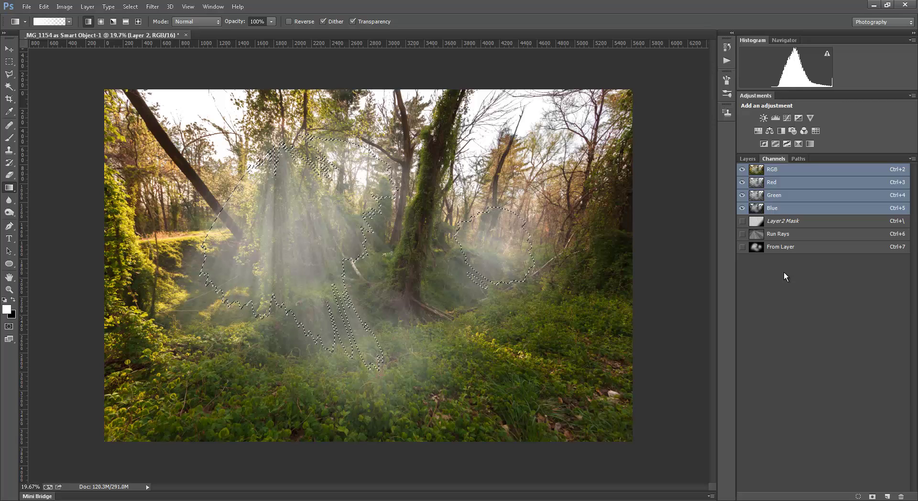
Return to the Layers list, make Layer 1 visible again, and deselect.
left_click(749, 159)
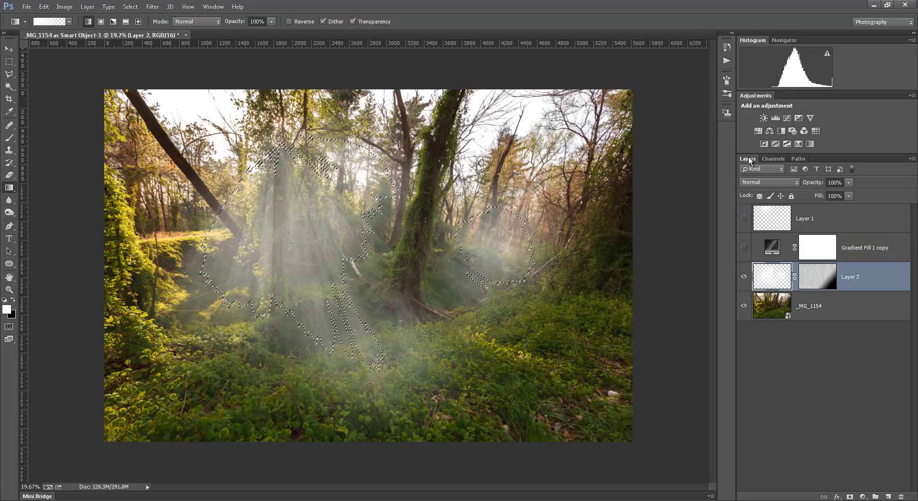
left_click(747, 219)
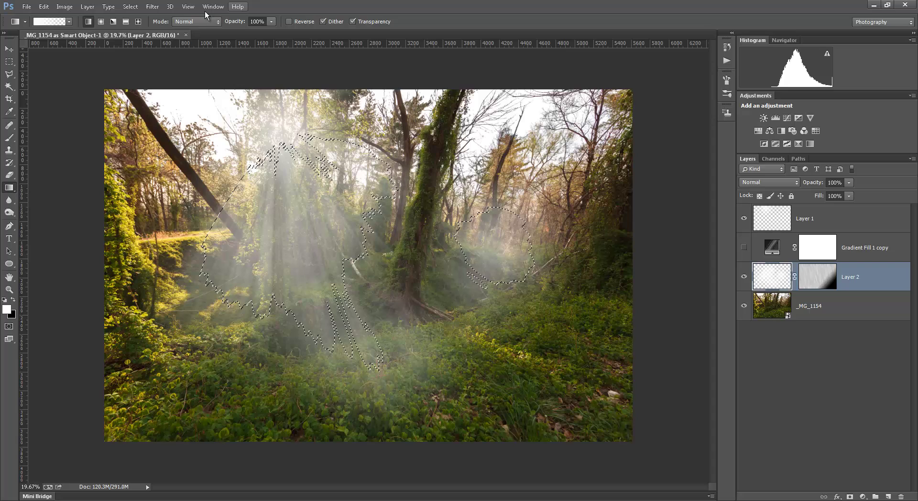
left_click(154, 6)
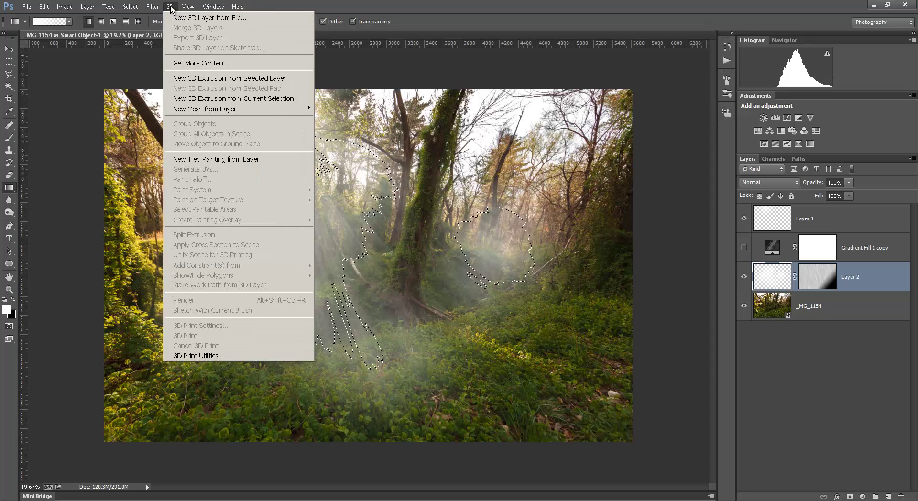
mouse_move(130, 7)
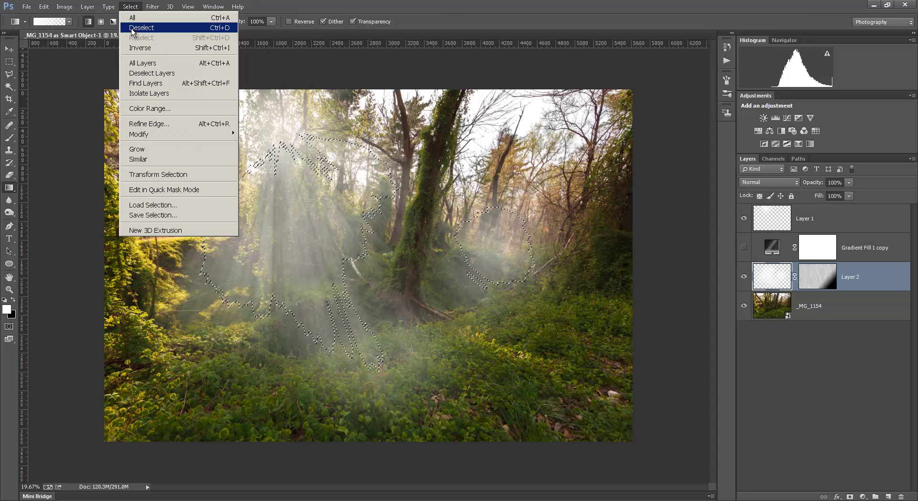
left_click(134, 28)
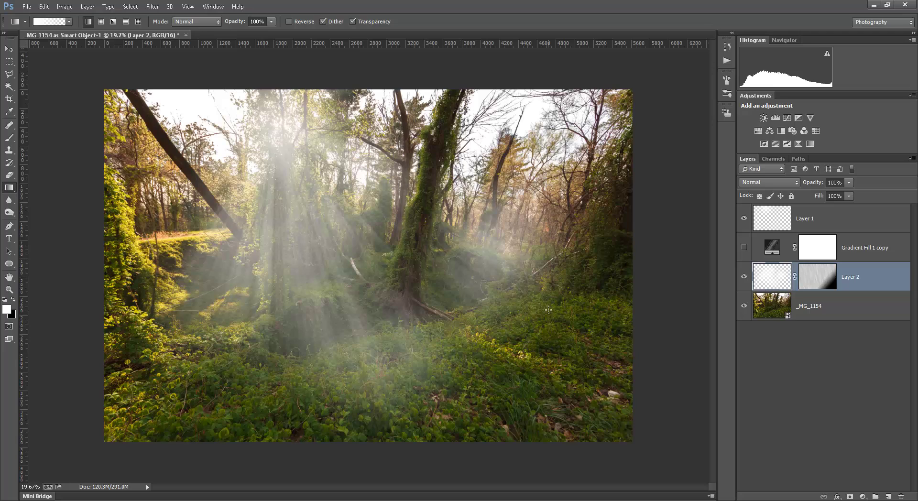